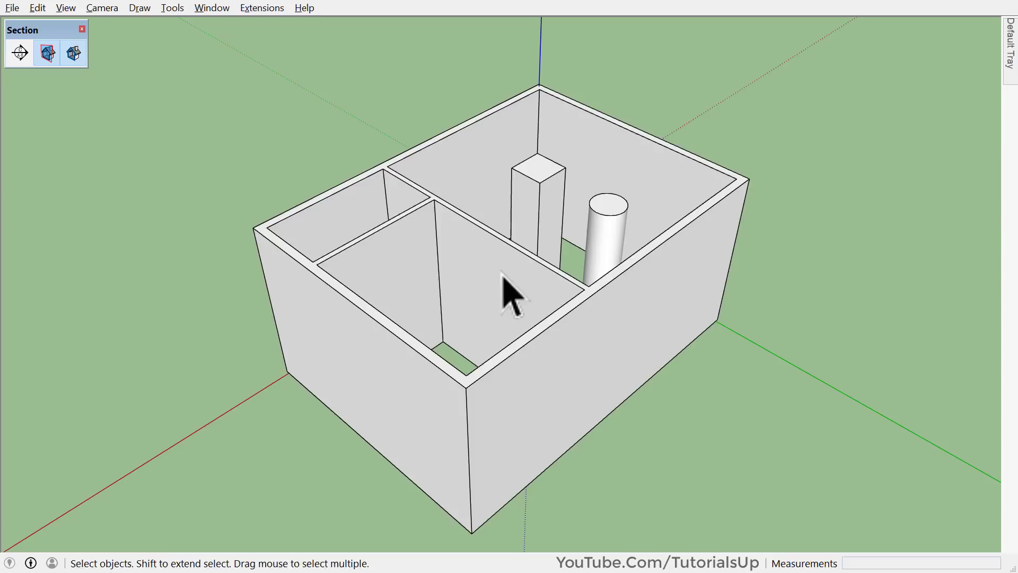
# - Place a horizontal section plane on the column top and lower it into the walls
pyautogui.moveTo(505, 303); pyautogui.dragTo(454, 345, button='middle')
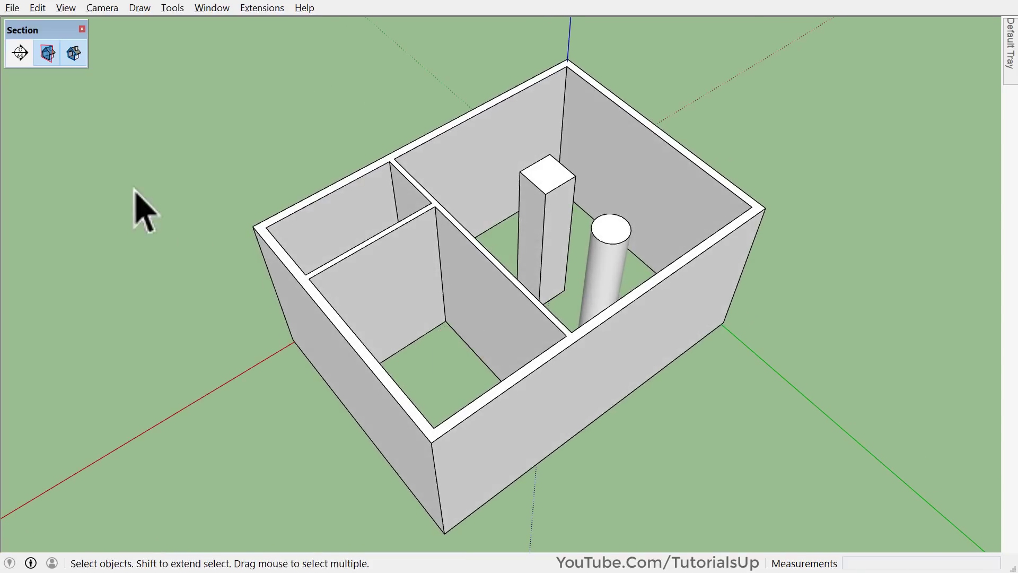
pyautogui.click(26, 60)
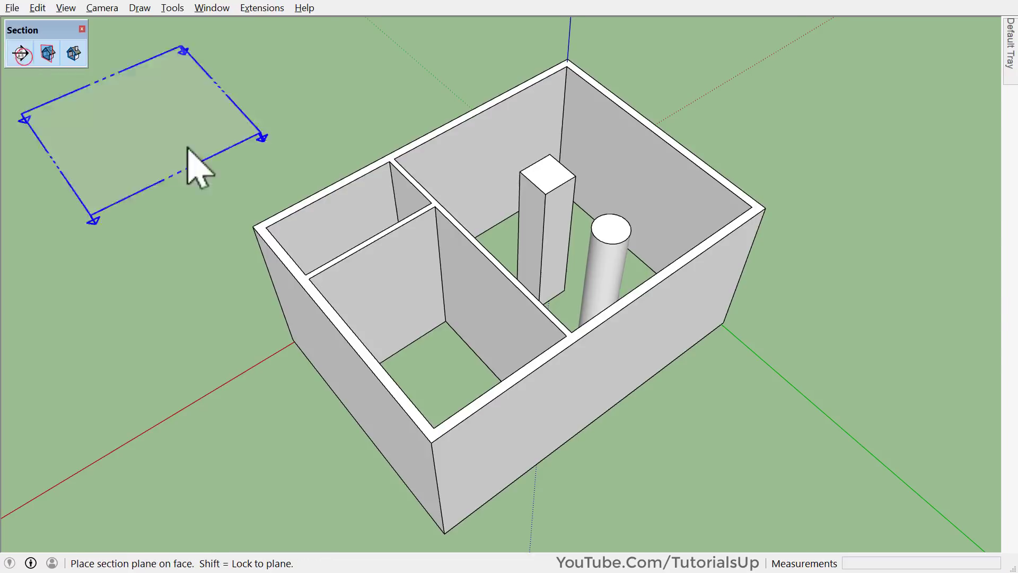
pyautogui.click(557, 176)
pyautogui.click(772, 215)
pyautogui.moveTo(774, 286)
pyautogui.mouseDown(button='middle')
pyautogui.moveTo(823, 164)
pyautogui.moveTo(803, 188)
pyautogui.mouseUp(button='middle')
pyautogui.press('m')
pyautogui.moveTo(803, 202); pyautogui.dragTo(800, 230)
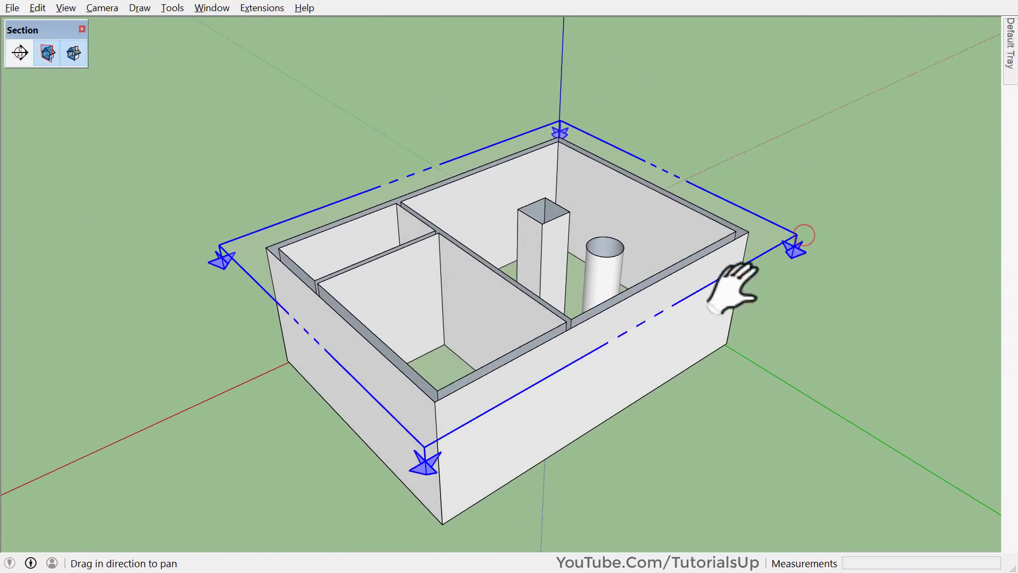
pyautogui.keyDown('shift'); pyautogui.moveTo(800, 229); pyautogui.dragTo(567, 246, button='middle'); pyautogui.keyUp('shift')
pyautogui.scroll(5, 565, 249)
pyautogui.scroll(3, 565, 246)
# - Dimension the cut wall corner's height as 6.46', then reselect the section plane
pyautogui.press('Escape')
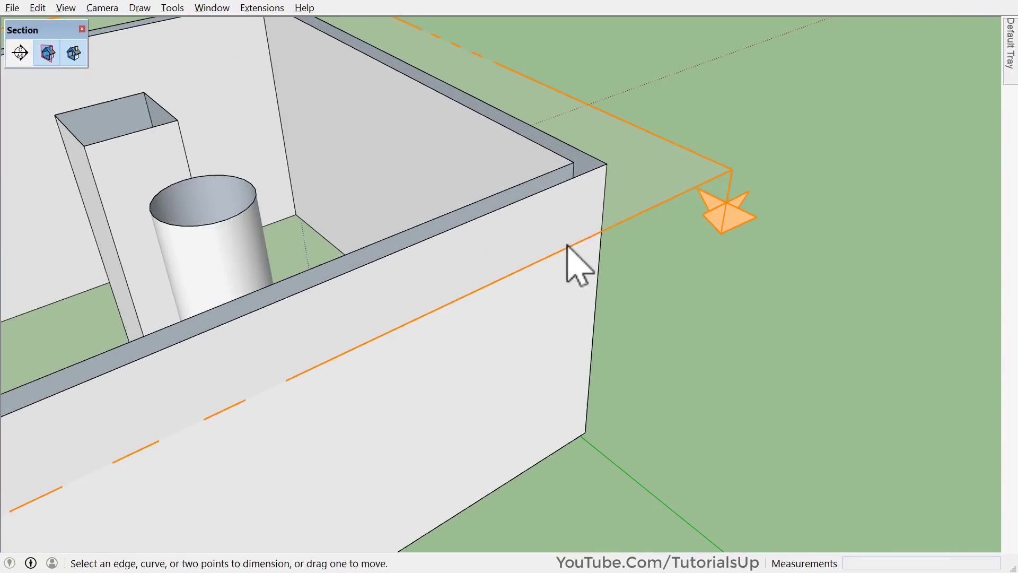
pyautogui.click(607, 165)
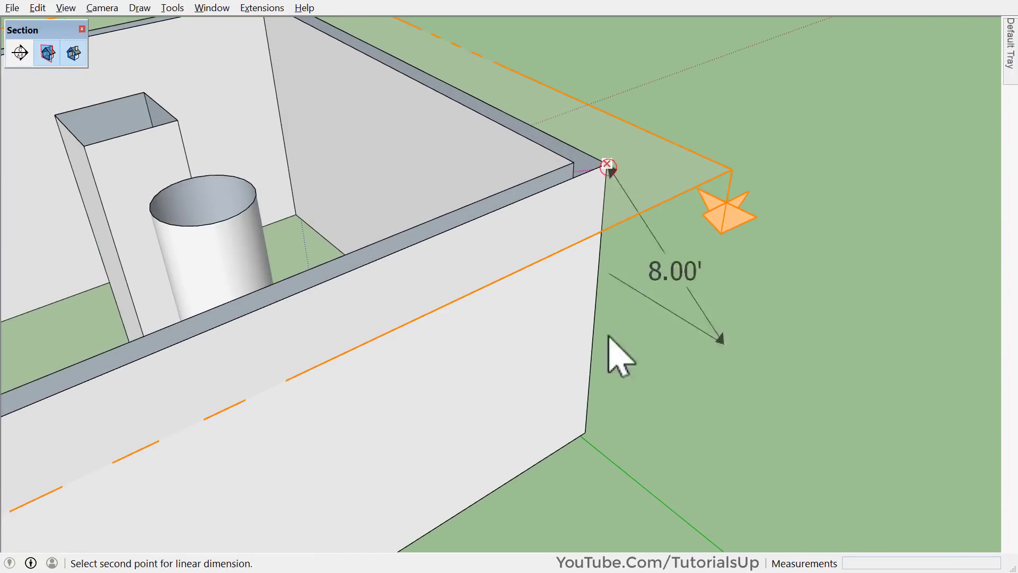
pyautogui.click(585, 432)
pyautogui.click(627, 441)
pyautogui.moveTo(600, 402)
pyautogui.mouseDown(button='middle')
pyautogui.moveTo(564, 67)
pyautogui.moveTo(595, 170)
pyautogui.moveTo(568, 221)
pyautogui.moveTo(432, 218)
pyautogui.mouseUp(button='middle')
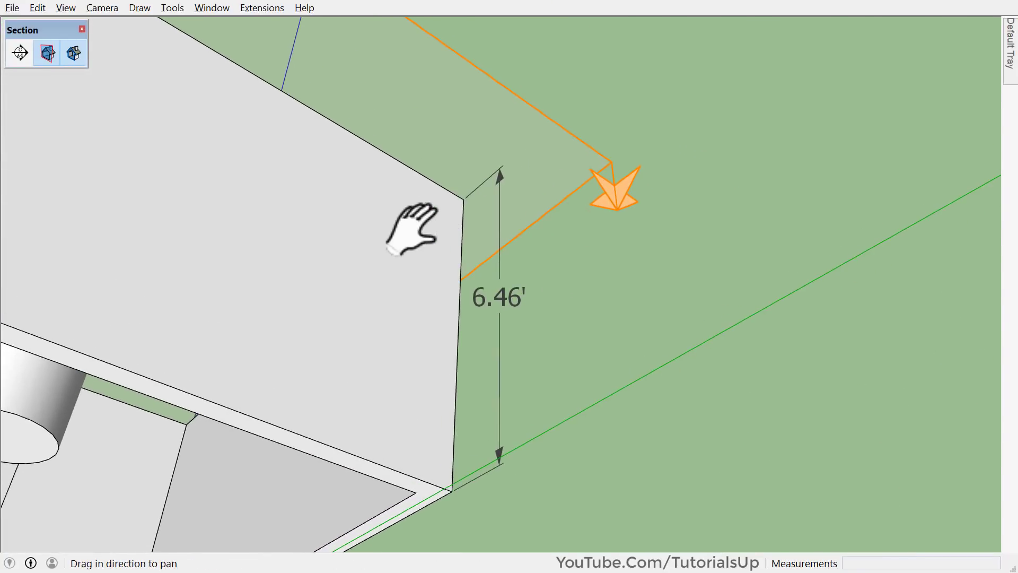
pyautogui.press('space')
pyautogui.click(594, 154)
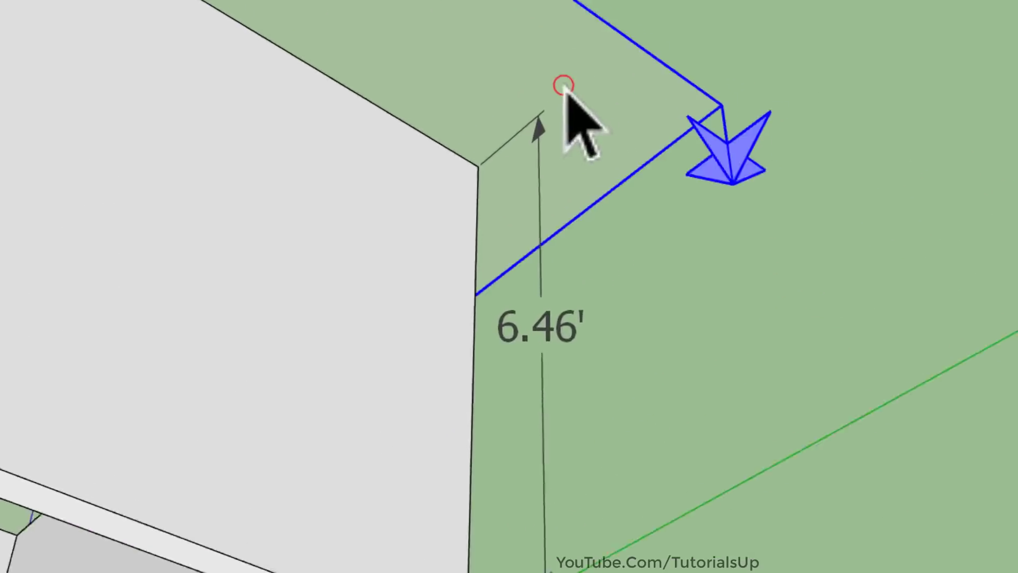
# - Set the section plane 7.00' from the wall's bottom face using Distance to face
pyautogui.rightClick(564, 87)
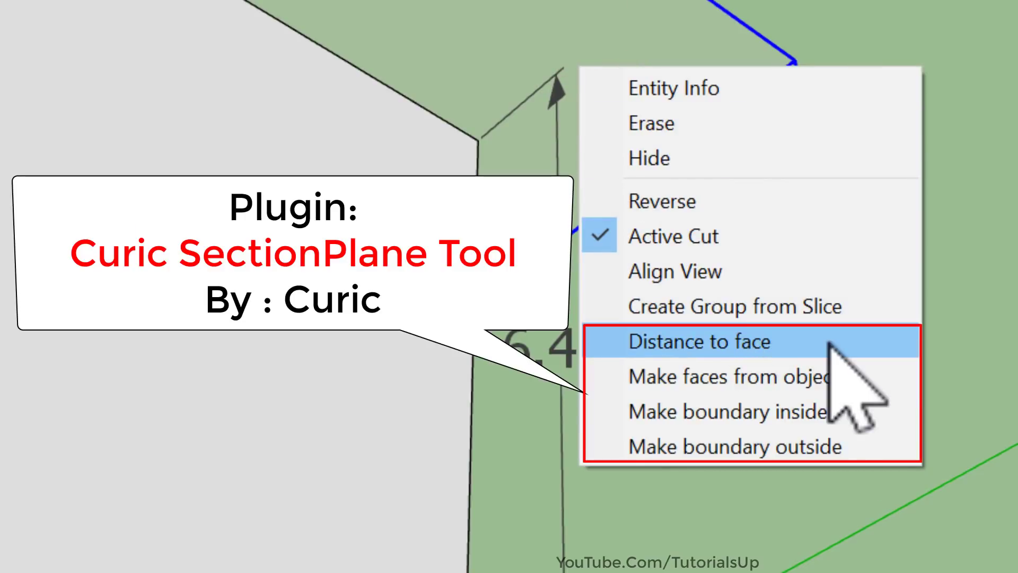
pyautogui.click(828, 342)
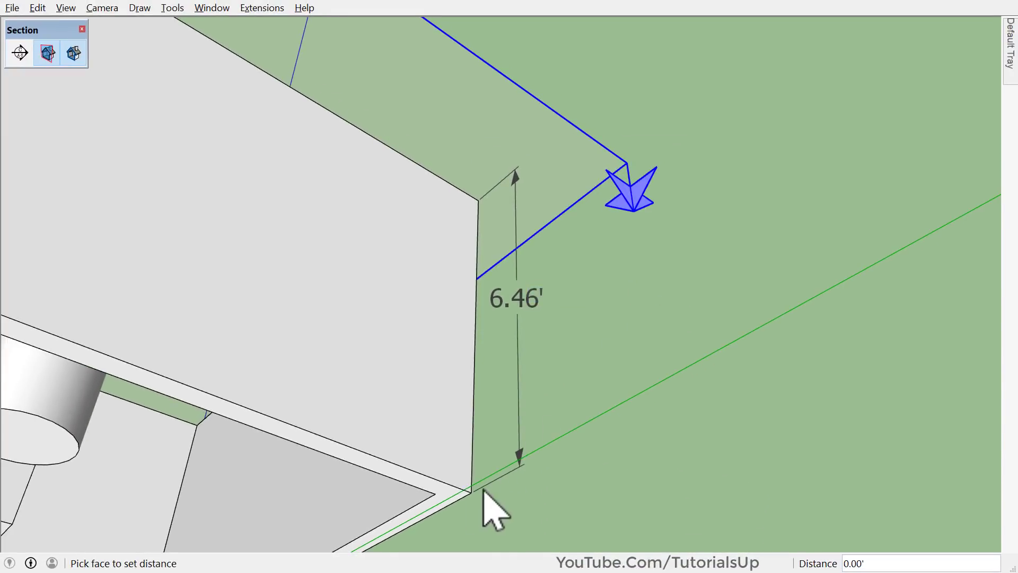
pyautogui.click(449, 494)
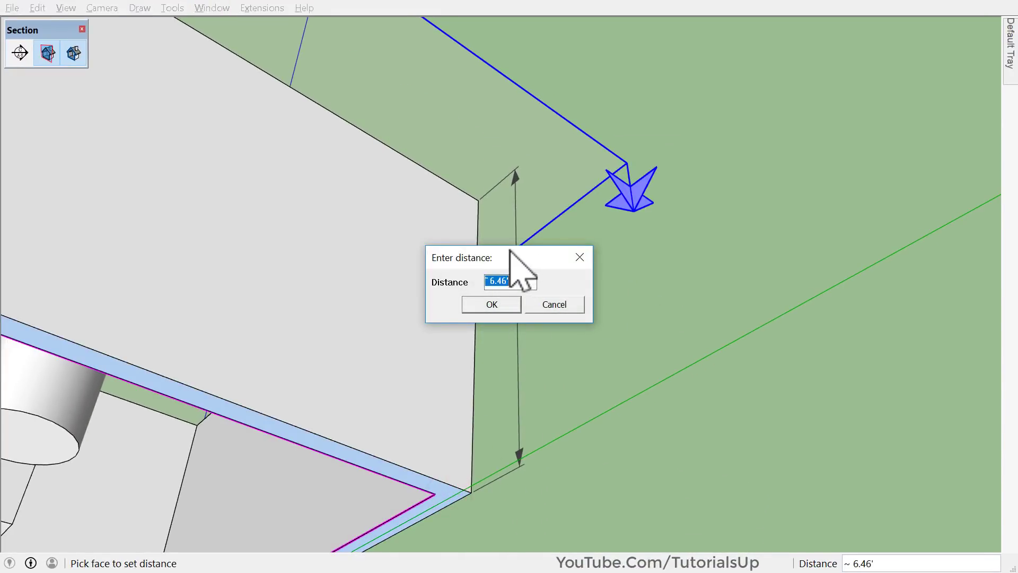
pyautogui.moveTo(510, 250); pyautogui.dragTo(659, 258)
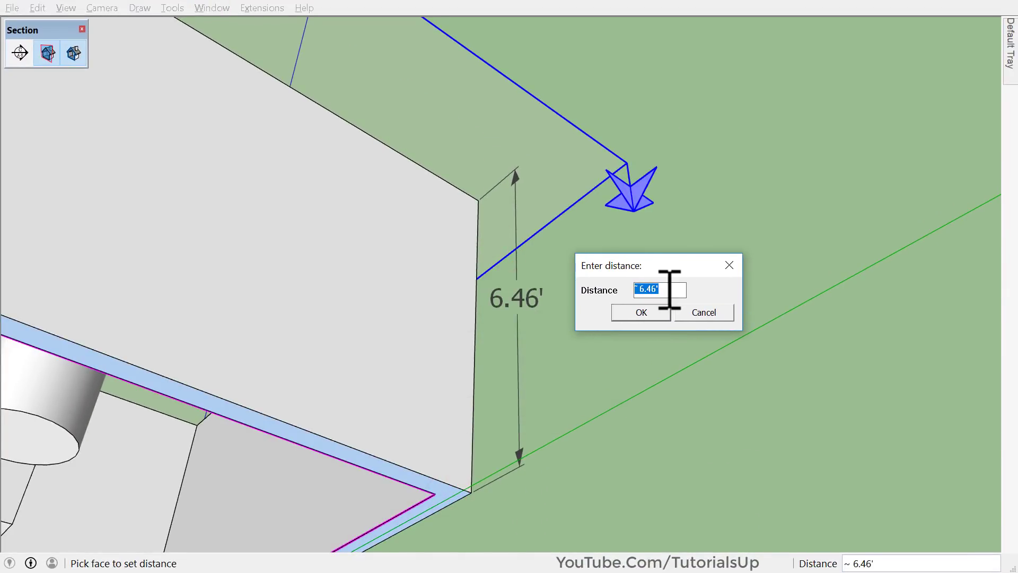
pyautogui.click(654, 312)
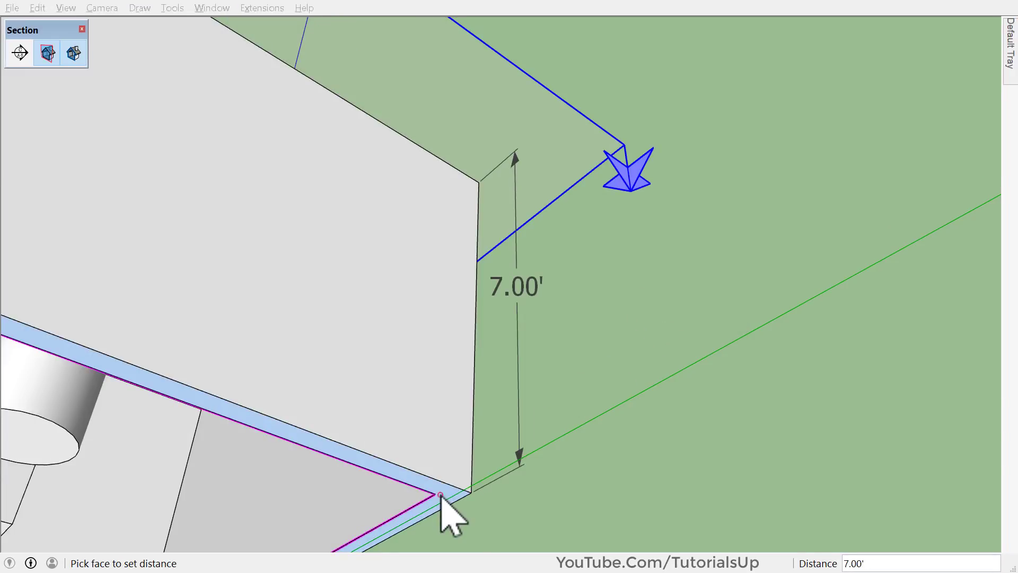
# - Reset the section plane's distance from the bottom face to 5.00'
pyautogui.click(443, 511)
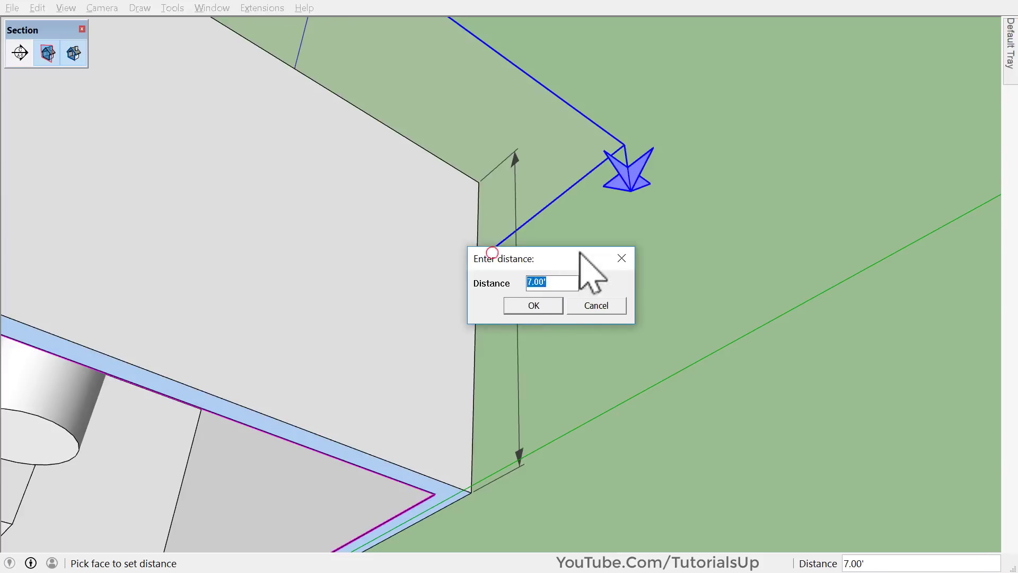
pyautogui.moveTo(580, 254); pyautogui.dragTo(690, 249)
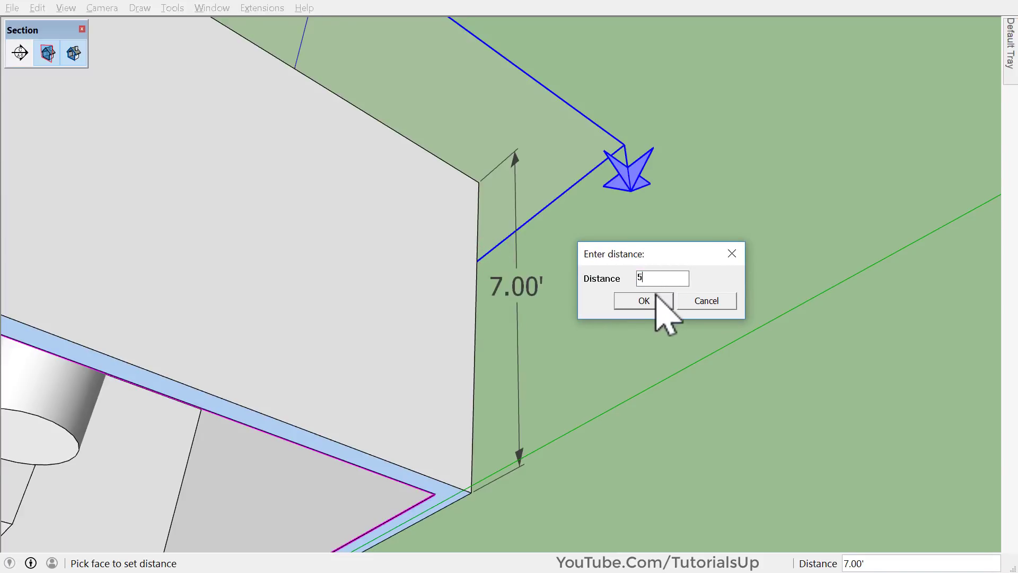
pyautogui.click(651, 300)
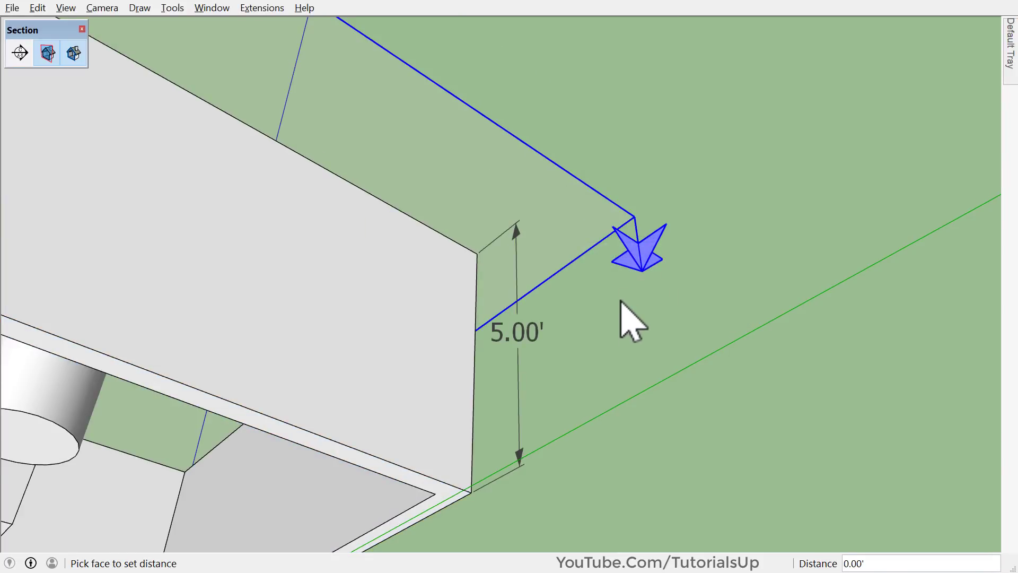
pyautogui.scroll(-5, 613, 289)
pyautogui.moveTo(694, 375)
pyautogui.mouseDown(button='middle')
pyautogui.moveTo(500, 306)
pyautogui.moveTo(466, 557)
pyautogui.moveTo(439, 482)
pyautogui.mouseUp(button='middle')
# - Delete the section plane and group all of the room's wall geometry
pyautogui.press('Delete')
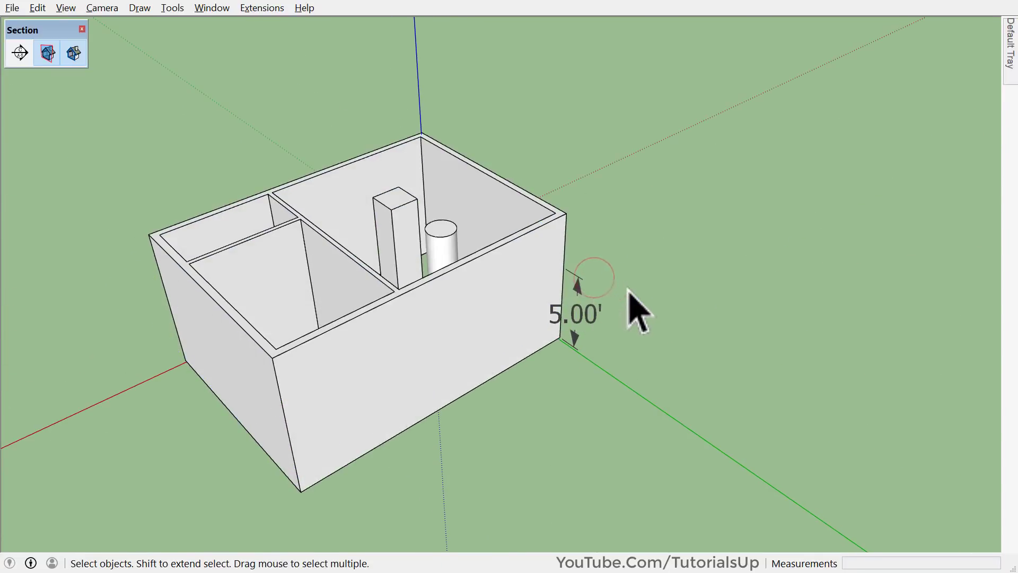
pyautogui.scroll(-1, 750, 420)
pyautogui.scroll(2, 305, 409)
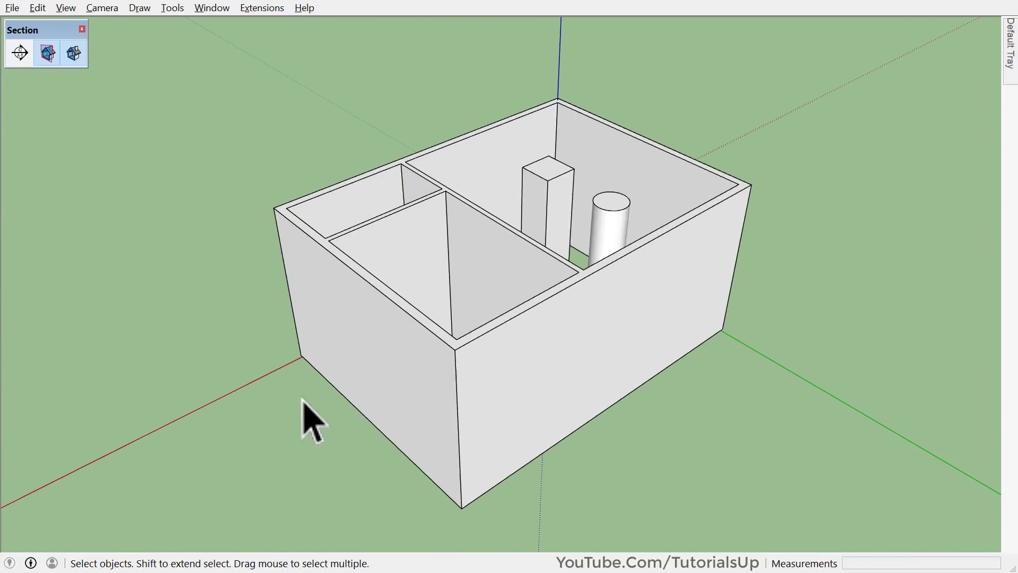
pyautogui.tripleClick(469, 267)
pyautogui.rightClick(469, 268)
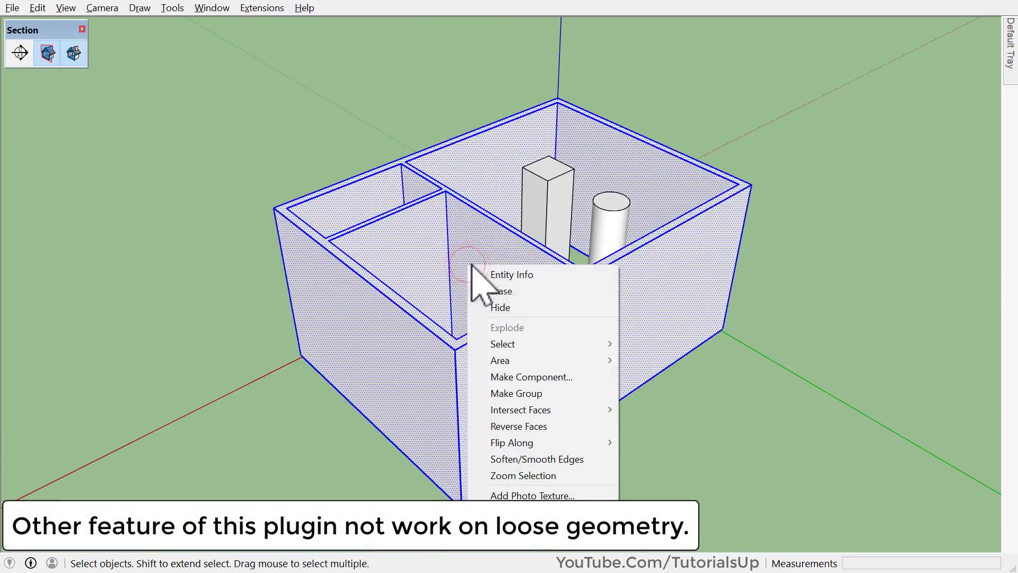
pyautogui.click(553, 393)
# - Make the square pillar and the cylinder each their own separate group
pyautogui.click(567, 195)
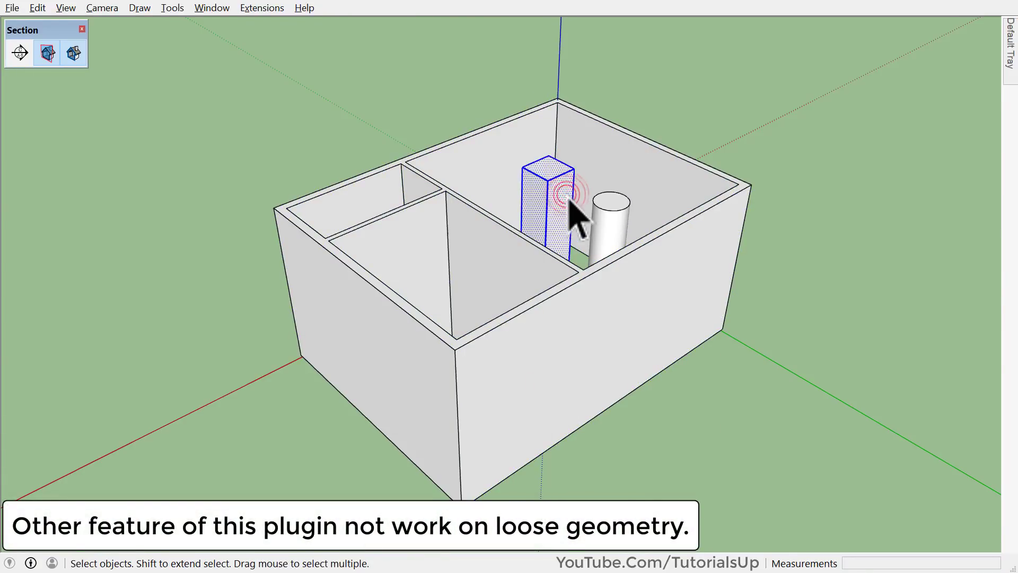
pyautogui.rightClick(567, 195)
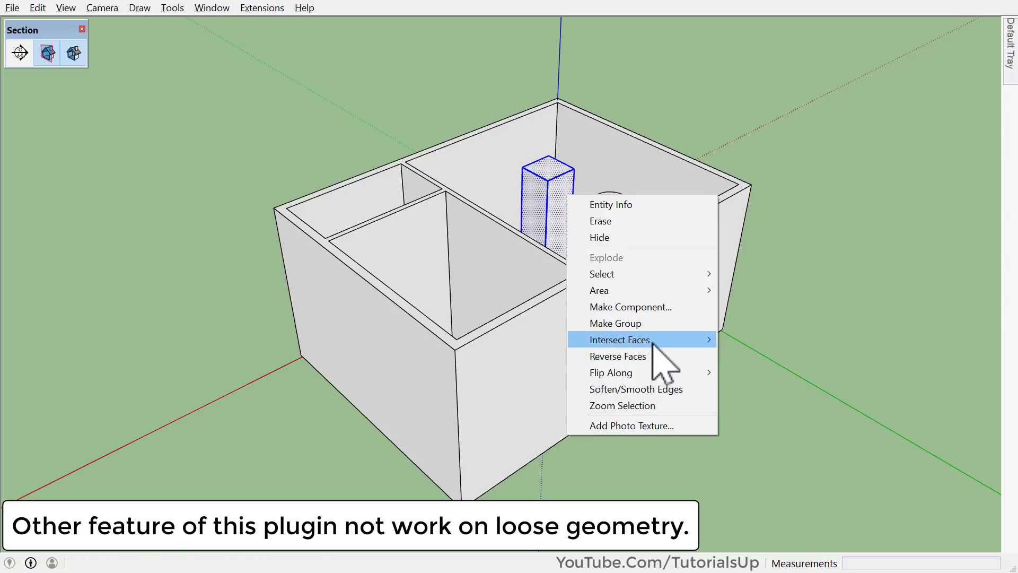
pyautogui.click(651, 325)
pyautogui.rightClick(609, 201)
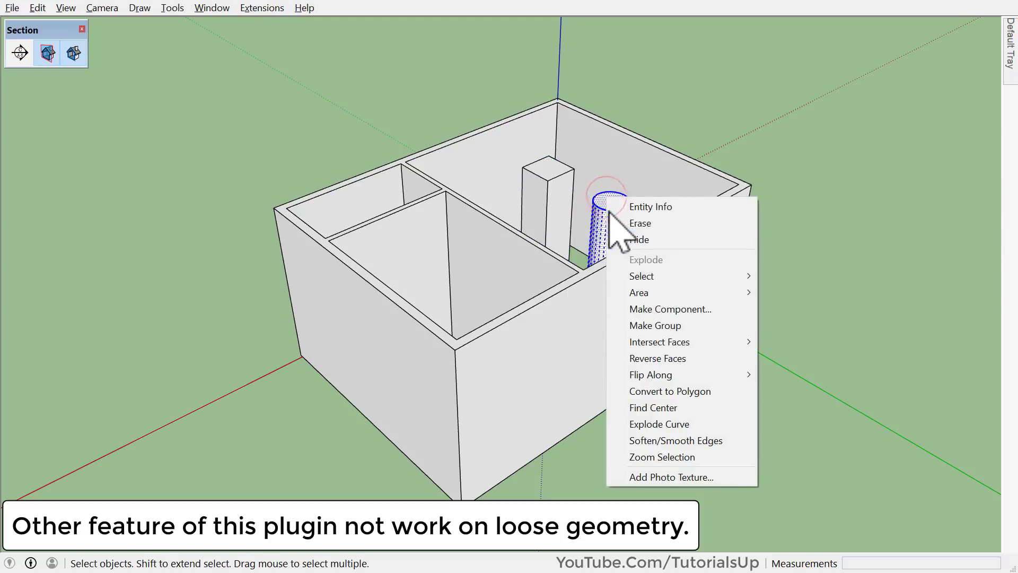
pyautogui.click(695, 325)
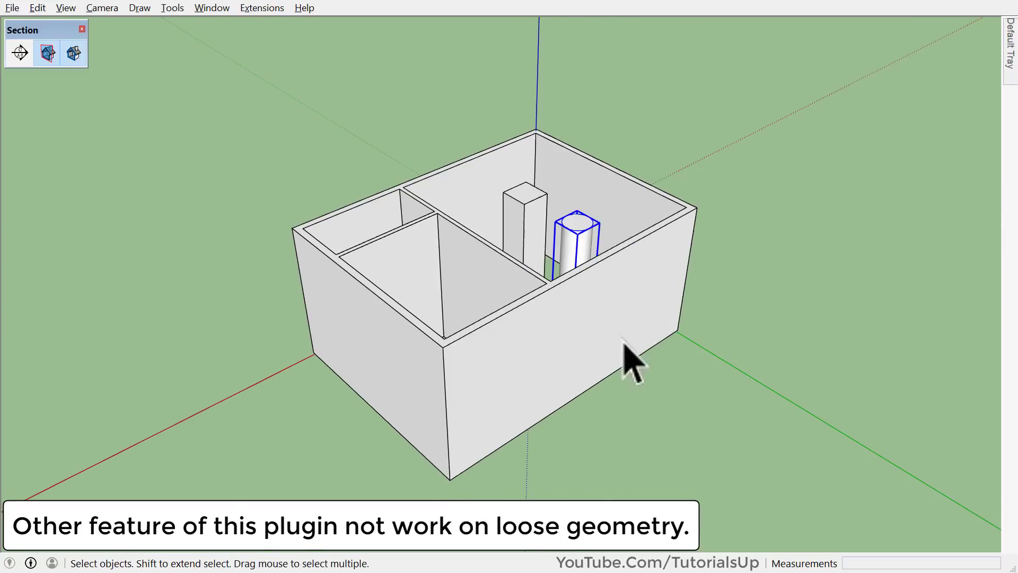
pyautogui.moveTo(625, 346); pyautogui.dragTo(682, 426, button='middle')
pyautogui.click(683, 426)
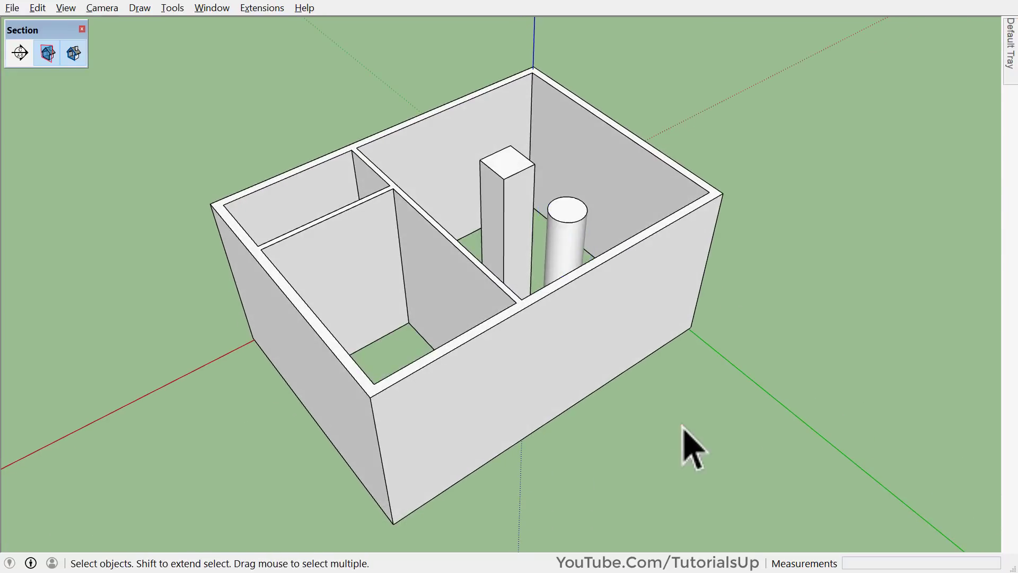
# - Cut the grouped model with a new section plane at the pillar top and bring up its context menu
pyautogui.click(20, 53)
pyautogui.click(507, 163)
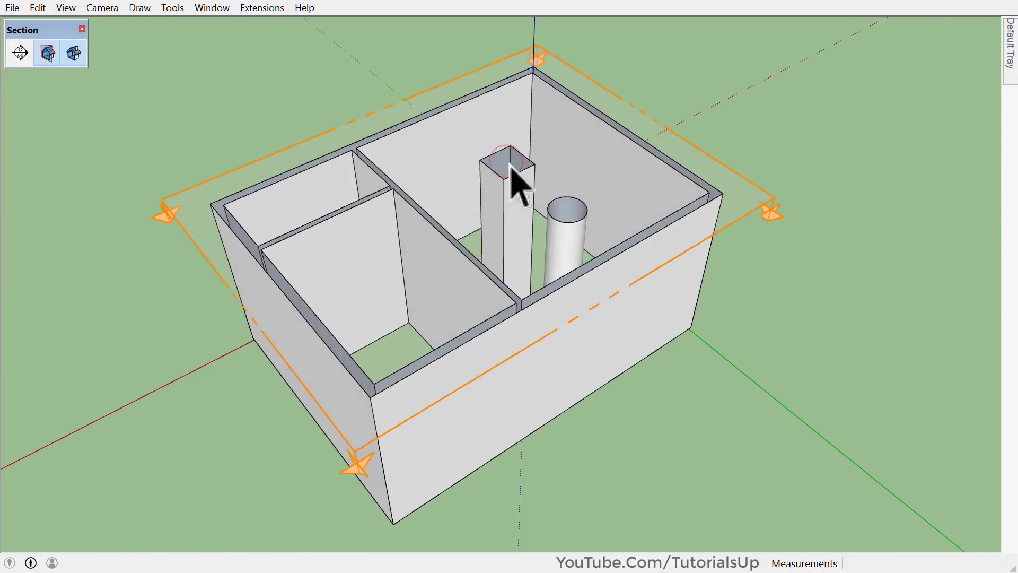
pyautogui.click(754, 193)
pyautogui.press('m')
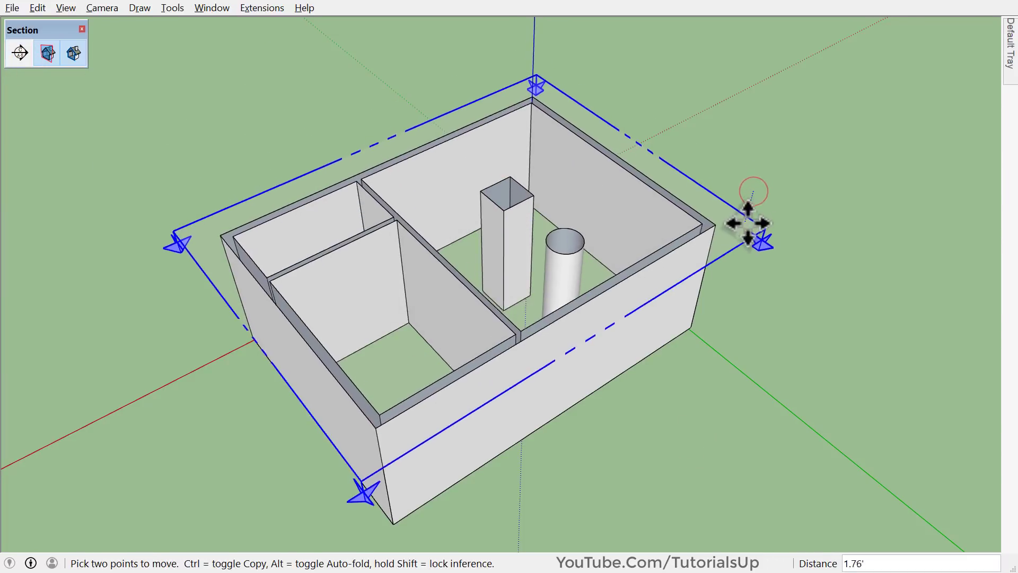
pyautogui.press('space')
pyautogui.scroll(2, 454, 345)
pyautogui.scroll(2, 454, 328)
pyautogui.scroll(-1, 455, 329)
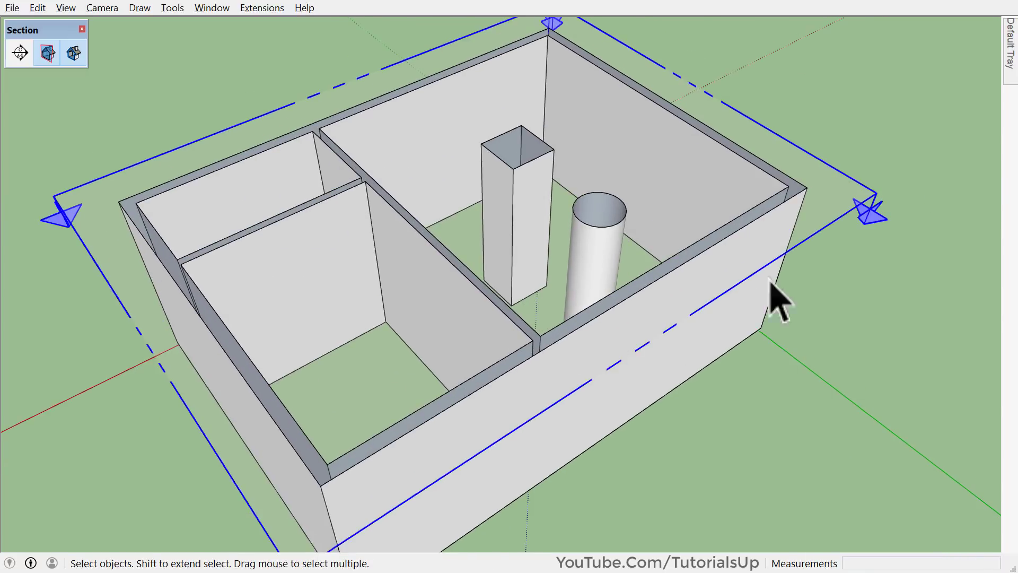
pyautogui.rightClick(545, 300)
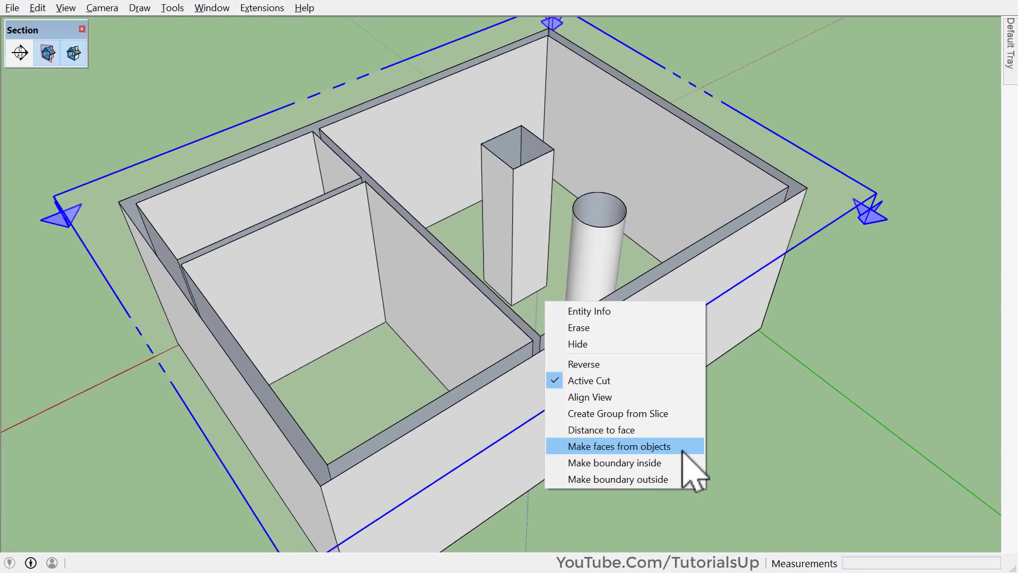
# - Fill the cut edges of walls, pillar and cylinder using Make faces from objects
pyautogui.click(682, 450)
pyautogui.moveTo(499, 323); pyautogui.dragTo(499, 443, button='middle')
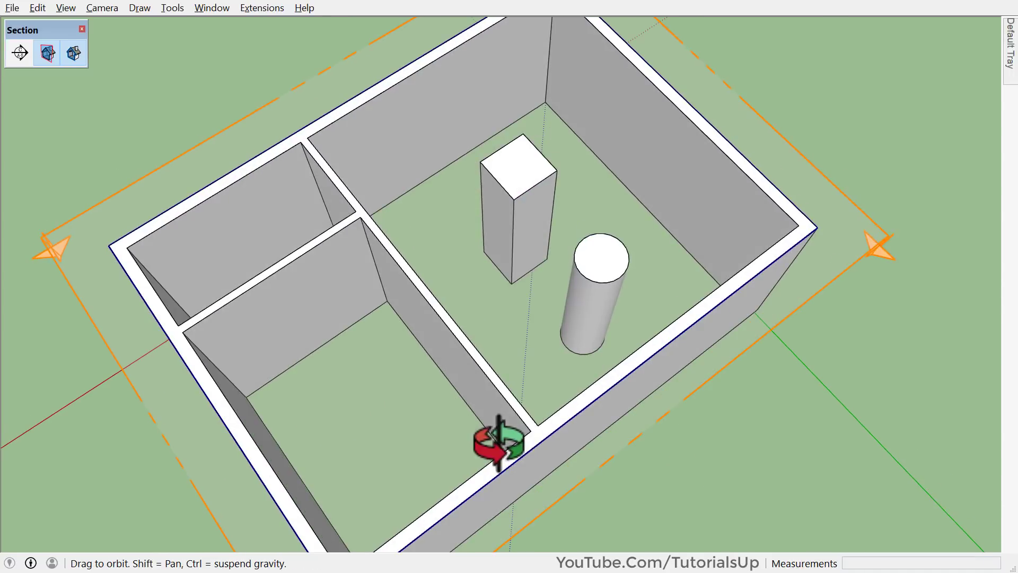
pyautogui.scroll(-3, 495, 186)
pyautogui.moveTo(495, 193); pyautogui.dragTo(431, 313, button='middle')
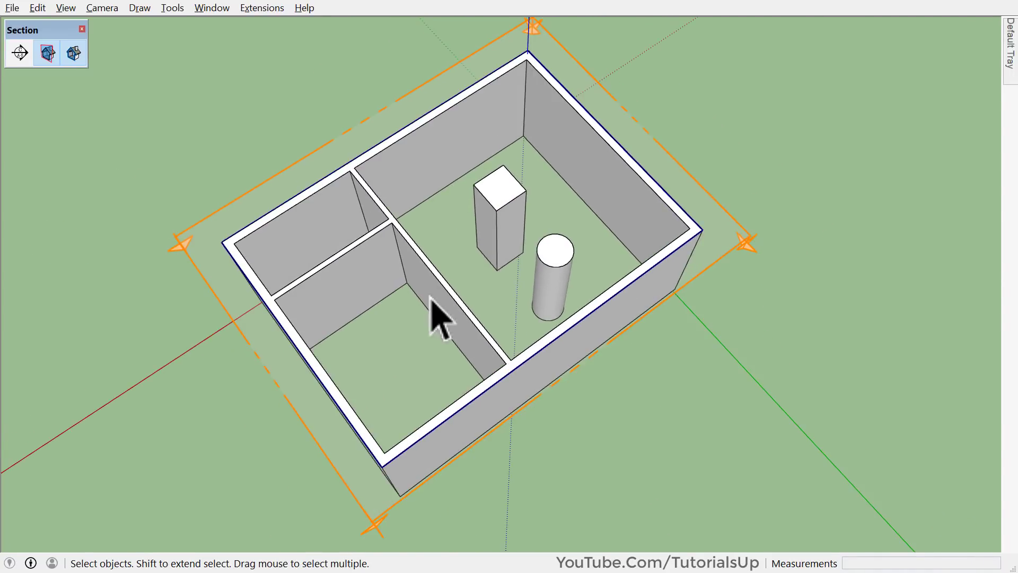
# - Start moving the section-face slab, then cancel so it stays on top of the walls
pyautogui.press('m')
pyautogui.click(605, 413)
pyautogui.scroll(-3, 732, 422)
pyautogui.scroll(2, 853, 471)
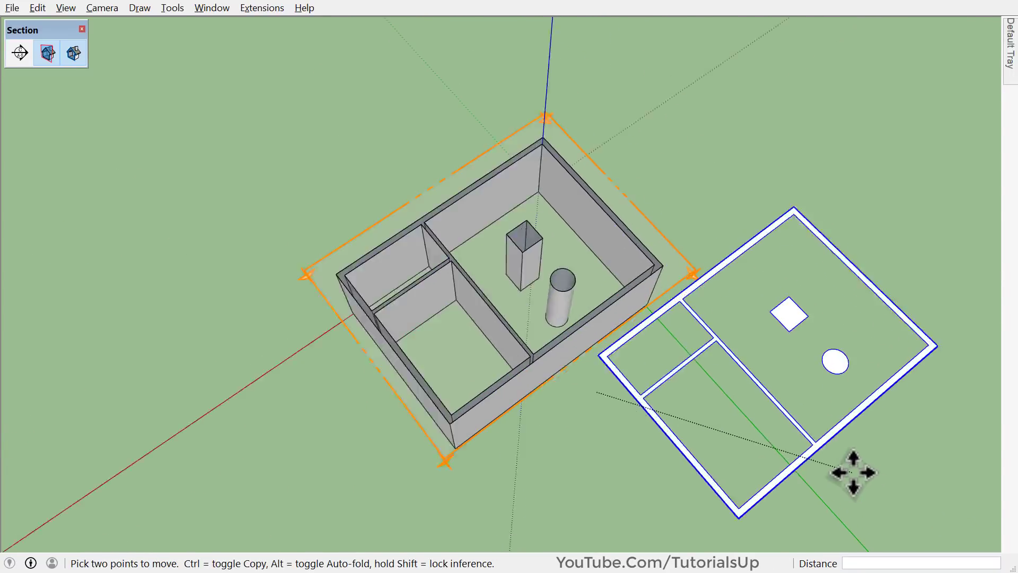
pyautogui.scroll(2, 880, 480)
pyautogui.scroll(3, 884, 479)
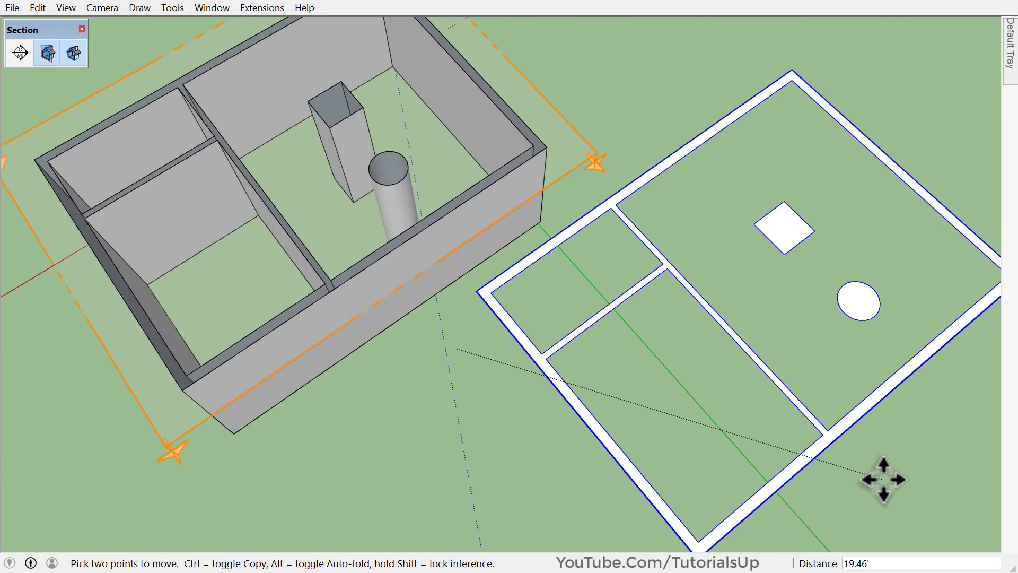
pyautogui.press('Escape')
pyautogui.scroll(-1, 883, 479)
pyautogui.press('space')
pyautogui.scroll(3, 267, 159)
pyautogui.moveTo(581, 326); pyautogui.dragTo(648, 244, button='middle')
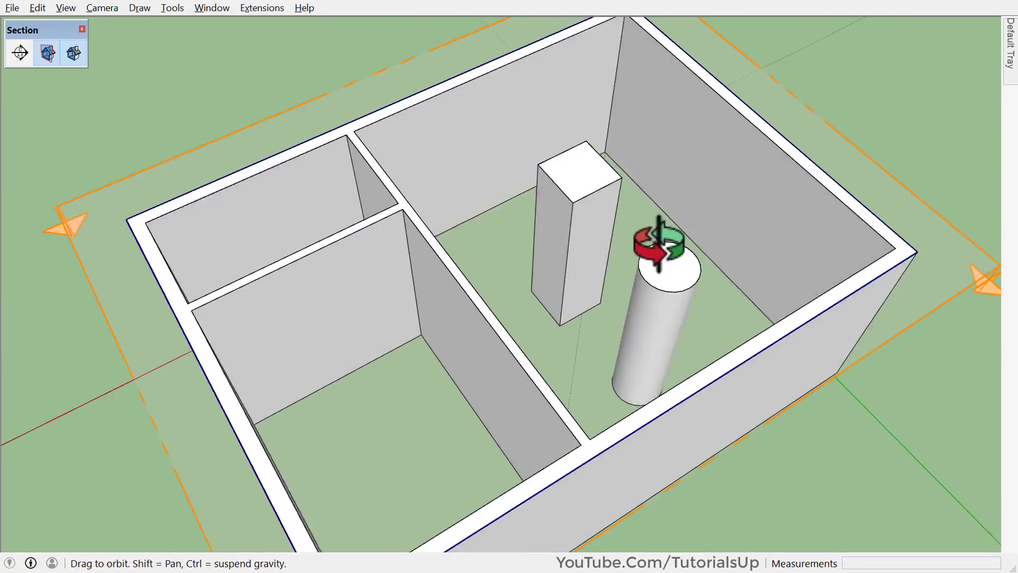
pyautogui.scroll(-2, 397, 318)
pyautogui.scroll(2, 432, 337)
pyautogui.scroll(1, 482, 318)
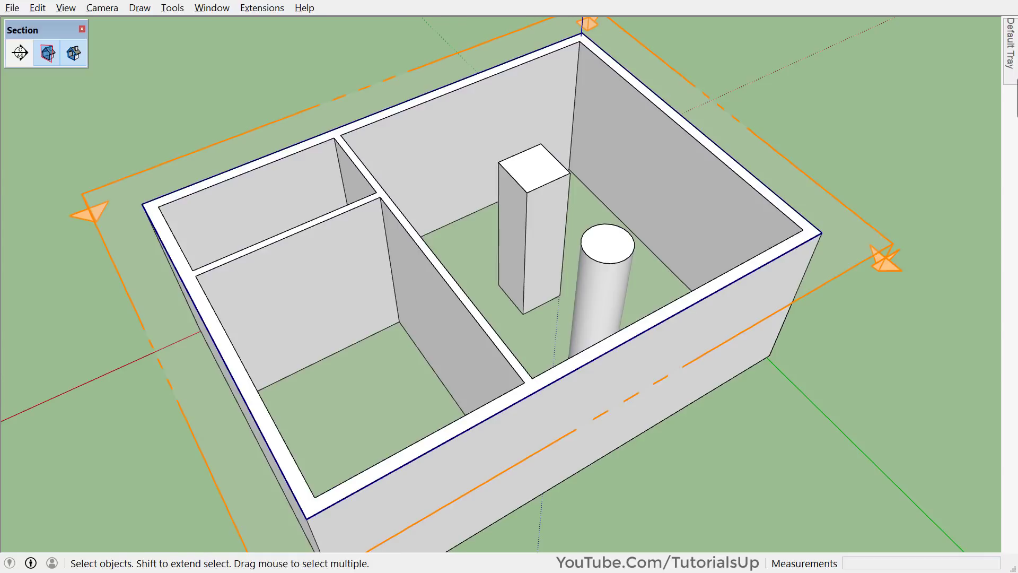
# - Paint the section cut faces with the in-model diagonal hatch material [Brick Common Face]1
pyautogui.click(813, 55)
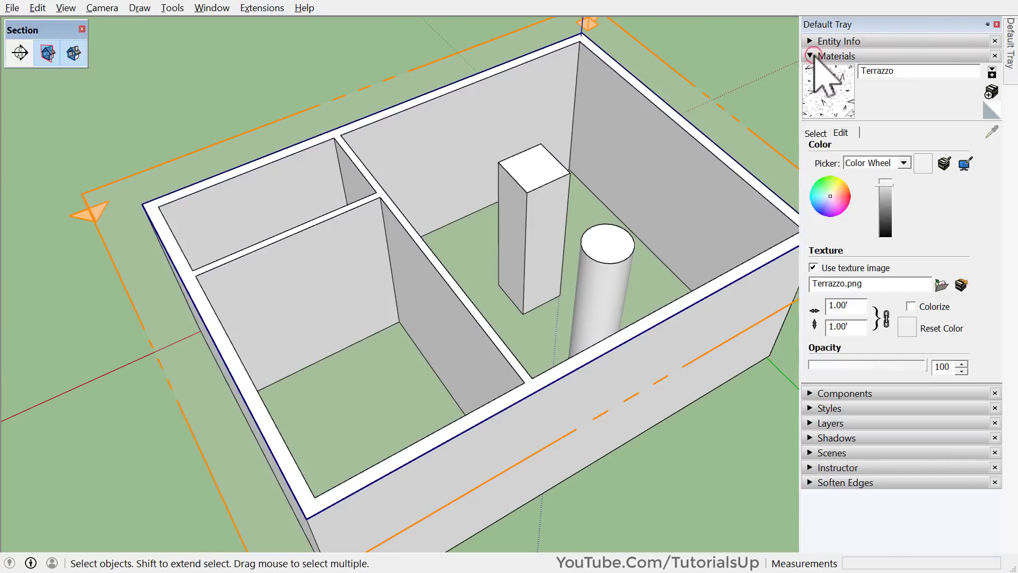
pyautogui.click(816, 134)
pyautogui.click(815, 179)
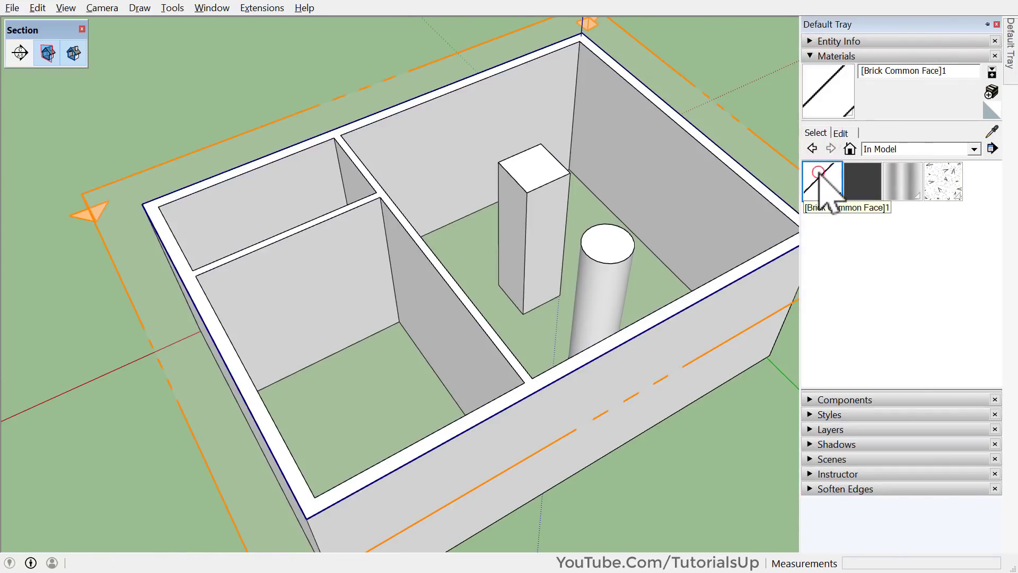
pyautogui.click(537, 174)
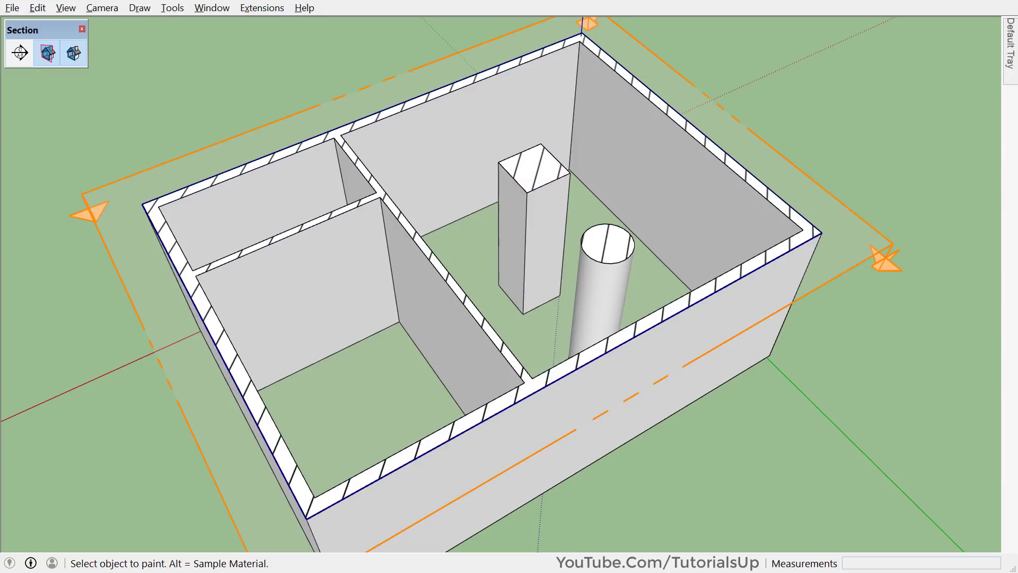
pyautogui.moveTo(636, 191); pyautogui.dragTo(591, 307, button='middle')
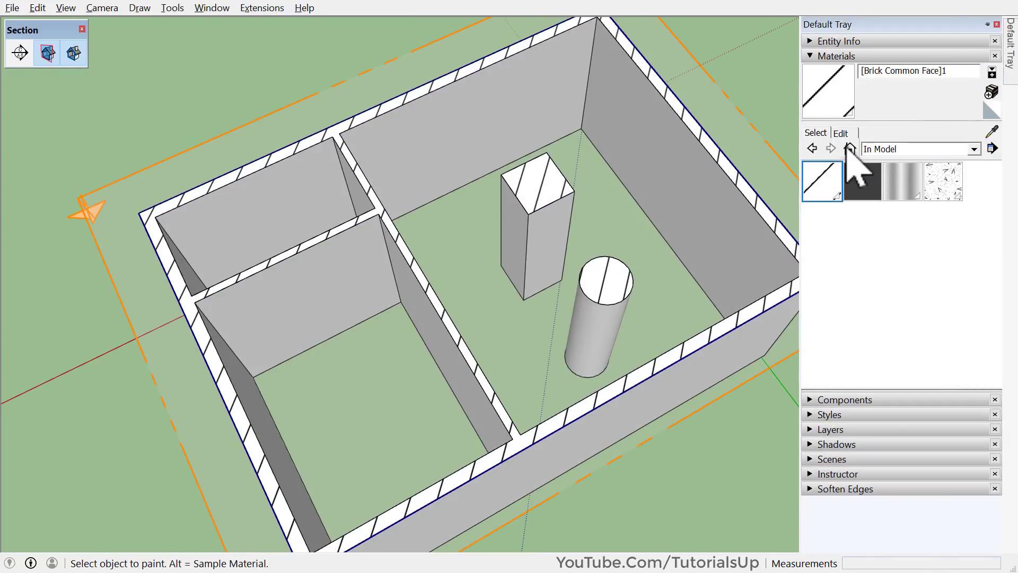
# - Resize the hatch texture to 0.50', pin the tray, and select Metal Corrugated Shiny
pyautogui.click(842, 133)
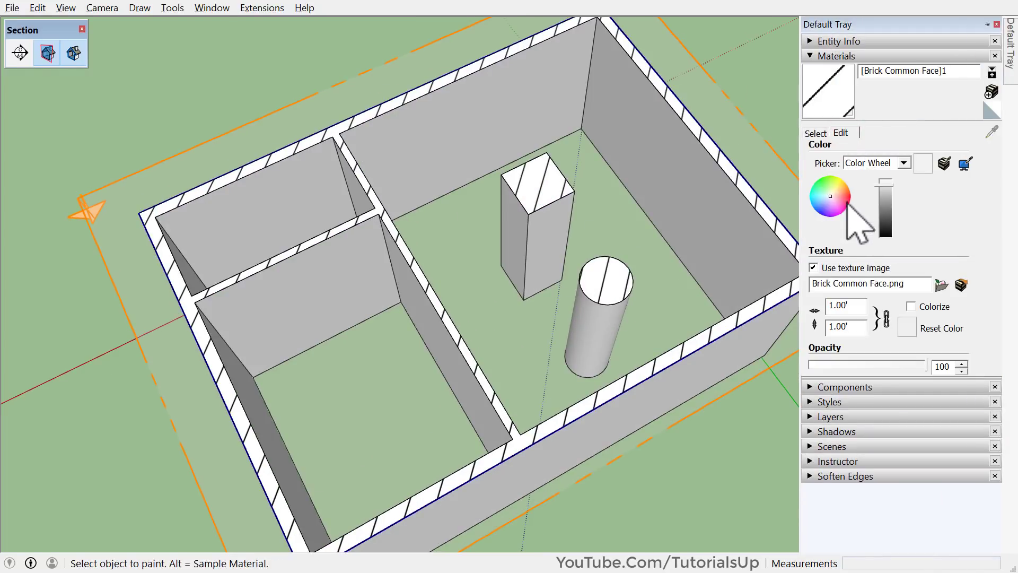
pyautogui.moveTo(854, 308); pyautogui.dragTo(819, 307)
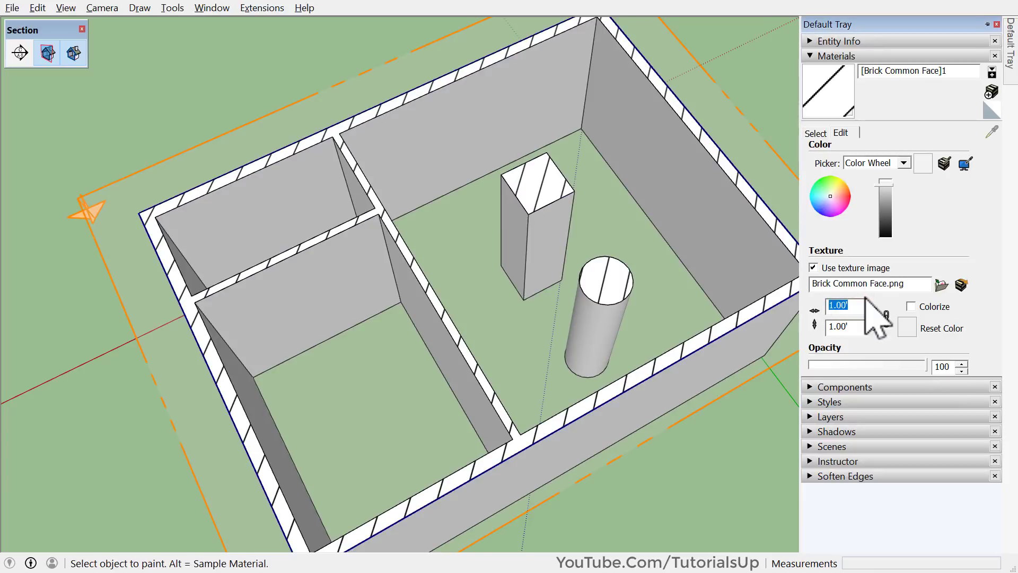
pyautogui.write('5')
pyautogui.write('5')
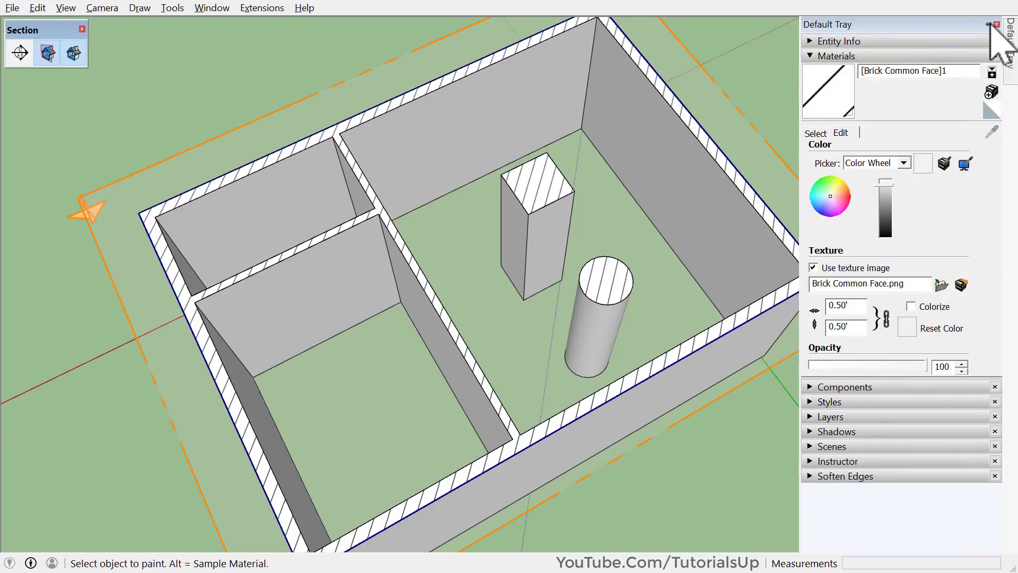
pyautogui.click(987, 24)
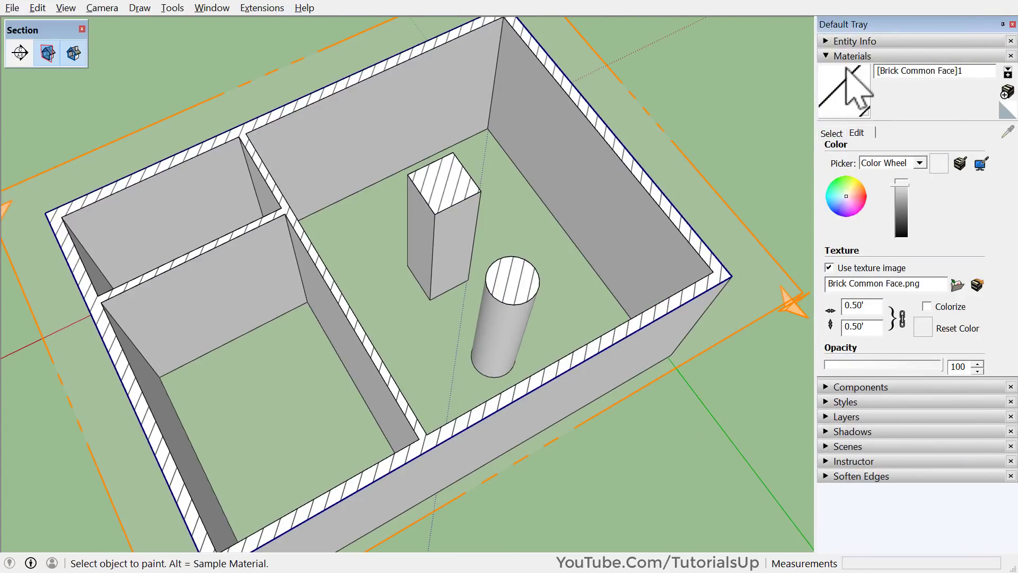
pyautogui.click(833, 132)
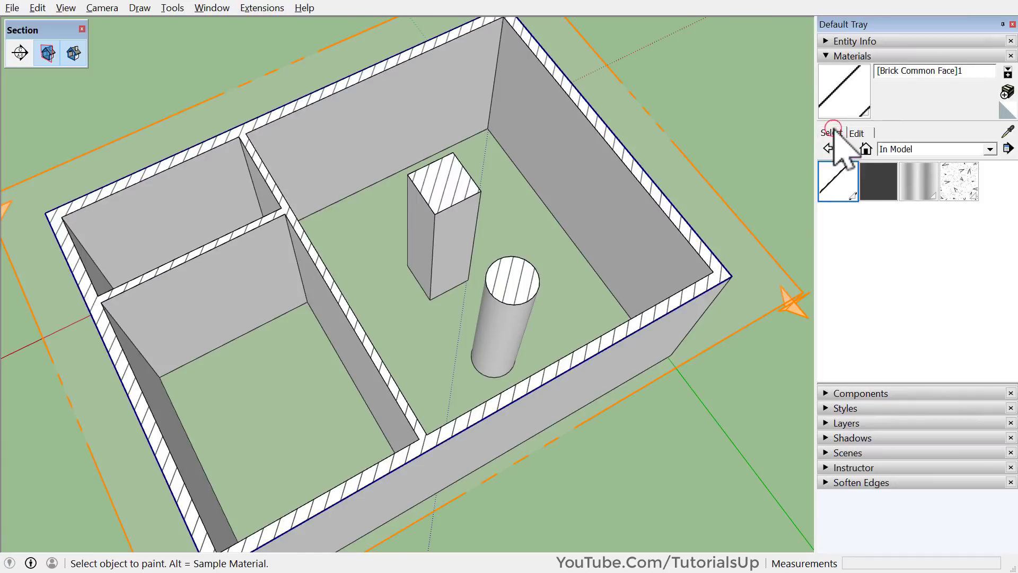
pyautogui.click(930, 193)
# - Paint the square pillar's cut top with Metal Corrugated Shiny inside its group
pyautogui.doubleClick(465, 181)
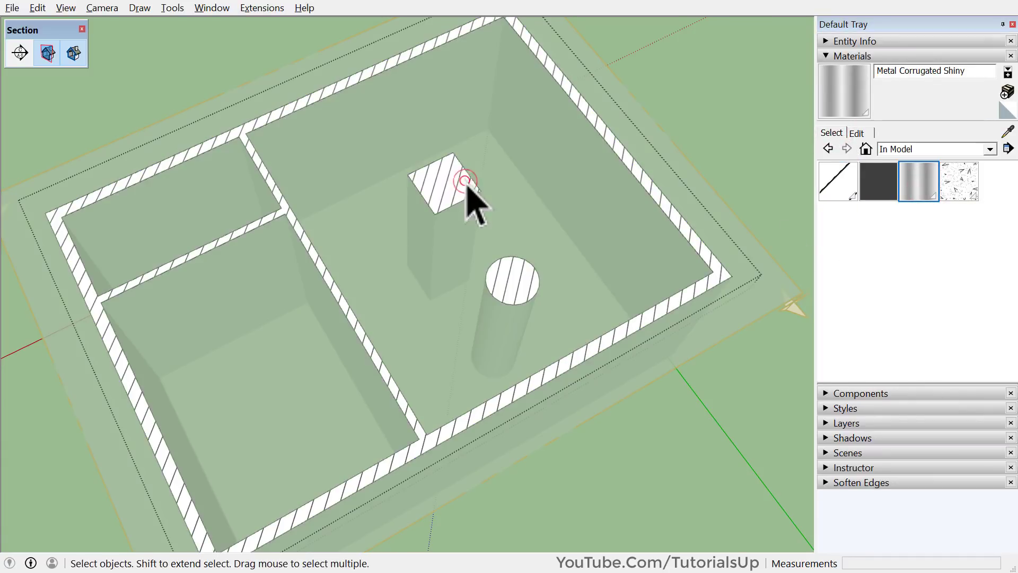
pyautogui.doubleClick(452, 180)
pyautogui.press('b')
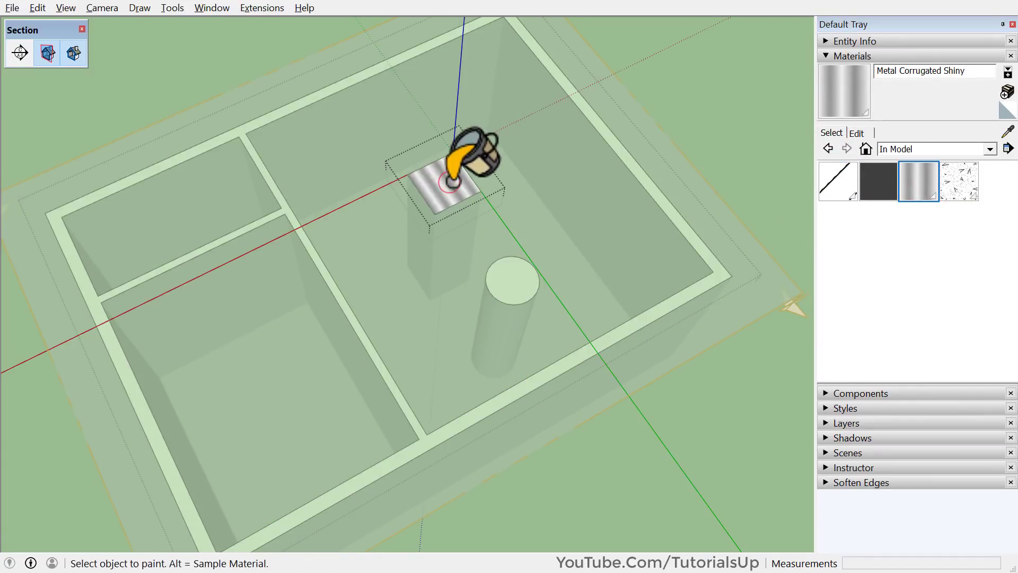
pyautogui.scroll(3, 452, 181)
pyautogui.scroll(-1, 450, 191)
pyautogui.scroll(2, 509, 297)
pyautogui.press('space')
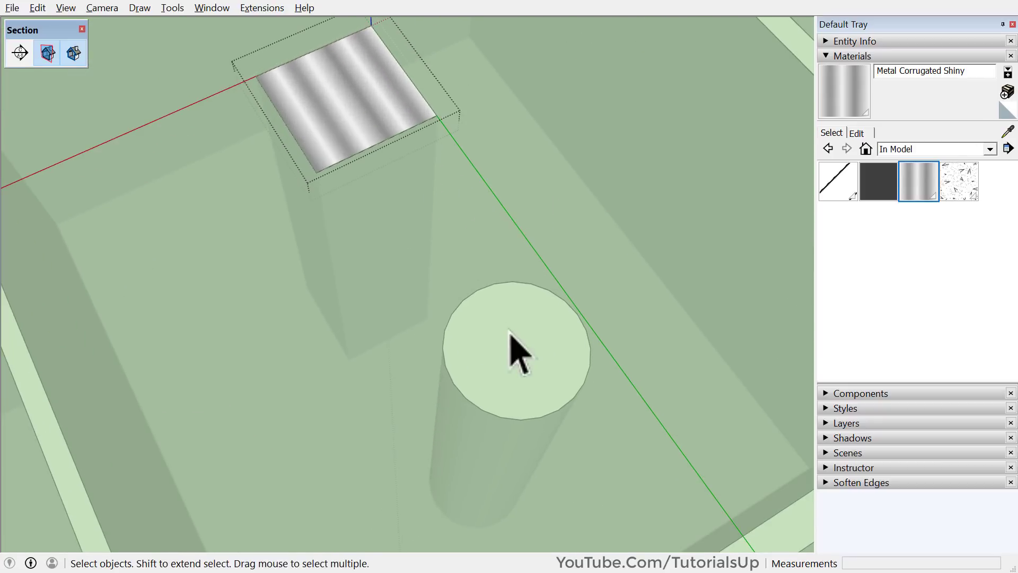
# - Paint the cylinder's cut top with Terrazzo inside its group
pyautogui.doubleClick(519, 339)
pyautogui.click(523, 340)
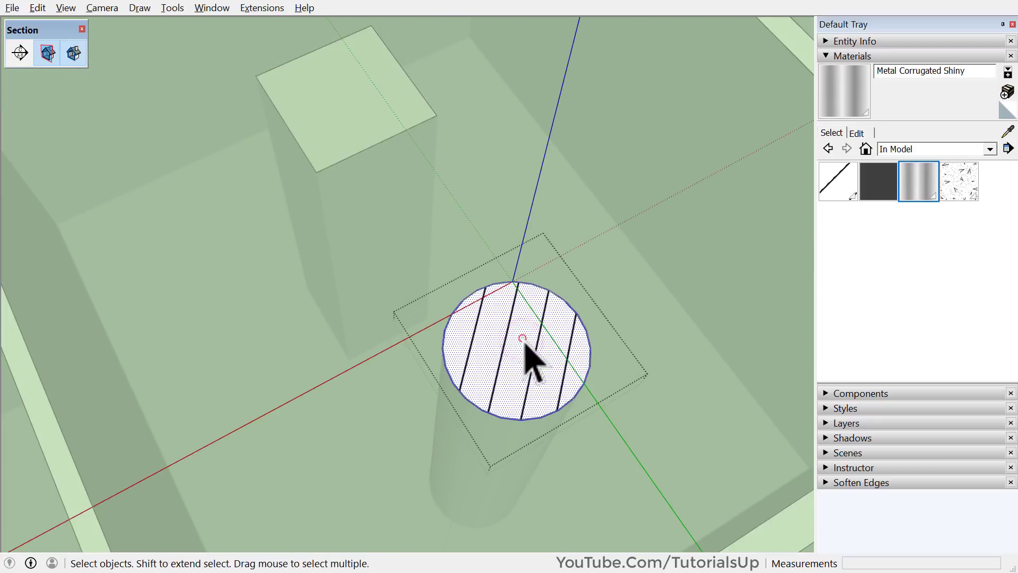
pyautogui.click(953, 193)
pyautogui.click(562, 360)
pyautogui.press('space')
pyautogui.scroll(-2, 531, 344)
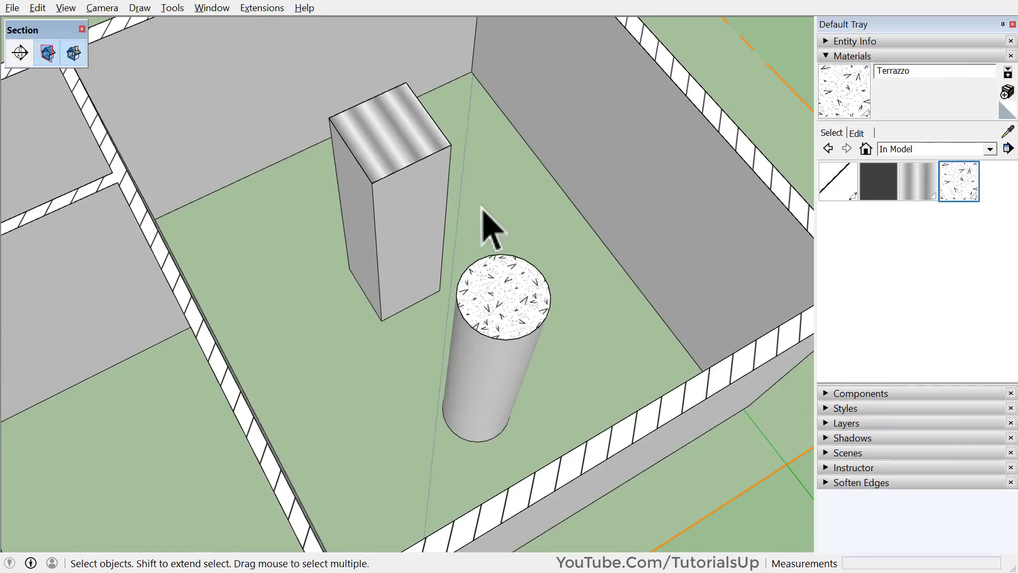
pyautogui.scroll(-3, 562, 175)
pyautogui.scroll(2, 523, 250)
# - Select the walls and then the section plane
pyautogui.moveTo(443, 233)
pyautogui.mouseDown(button='middle')
pyautogui.moveTo(538, 69)
pyautogui.moveTo(489, 129)
pyautogui.moveTo(375, 220)
pyautogui.mouseUp(button='middle')
pyautogui.scroll(1, 374, 223)
pyautogui.scroll(-1, 391, 268)
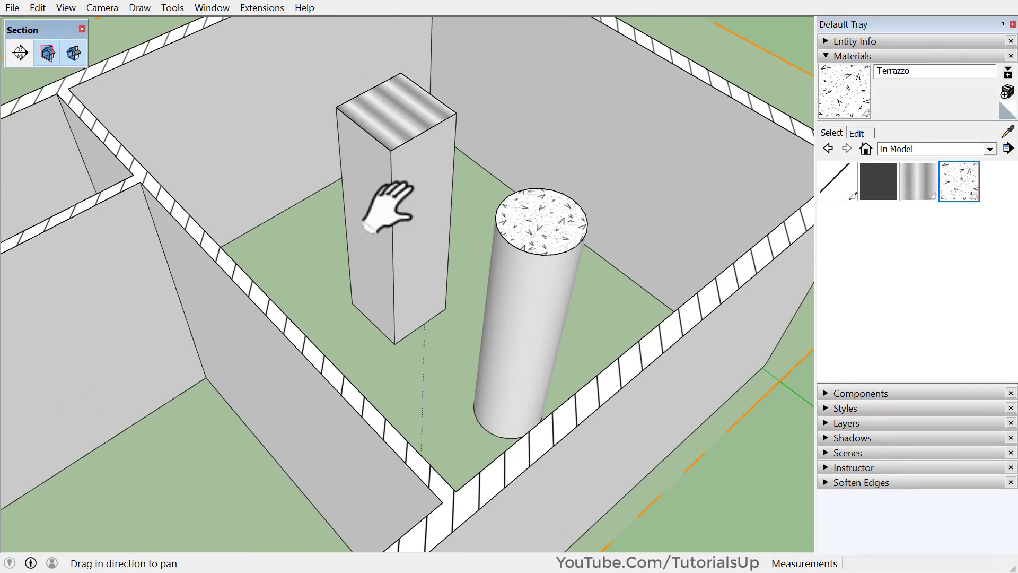
pyautogui.keyDown('shift'); pyautogui.moveTo(391, 268); pyautogui.dragTo(470, 212, button='middle'); pyautogui.keyUp('shift')
pyautogui.scroll(-3, 530, 223)
pyautogui.click(465, 173)
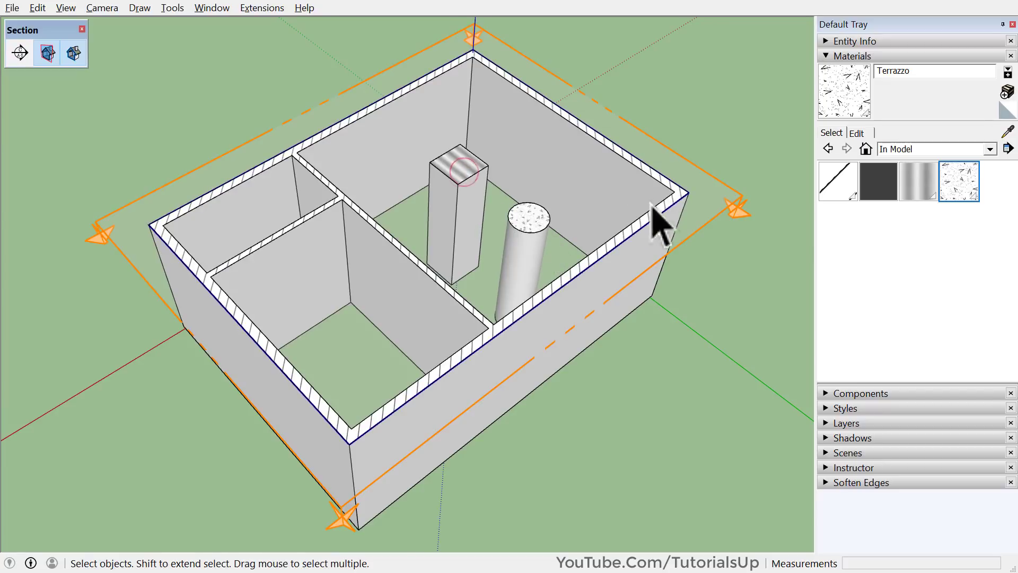
pyautogui.keyDown('shift'); pyautogui.click(743, 210); pyautogui.keyUp('shift')
pyautogui.scroll(2, 647, 216)
pyautogui.scroll(-2, 647, 215)
pyautogui.moveTo(648, 216)
pyautogui.mouseDown(button='middle')
pyautogui.moveTo(603, 91)
pyautogui.moveTo(677, 182)
pyautogui.mouseUp(button='middle')
# - Move the section plane down and back up, settling the cut at 4.51', then reselect it
pyautogui.press('m')
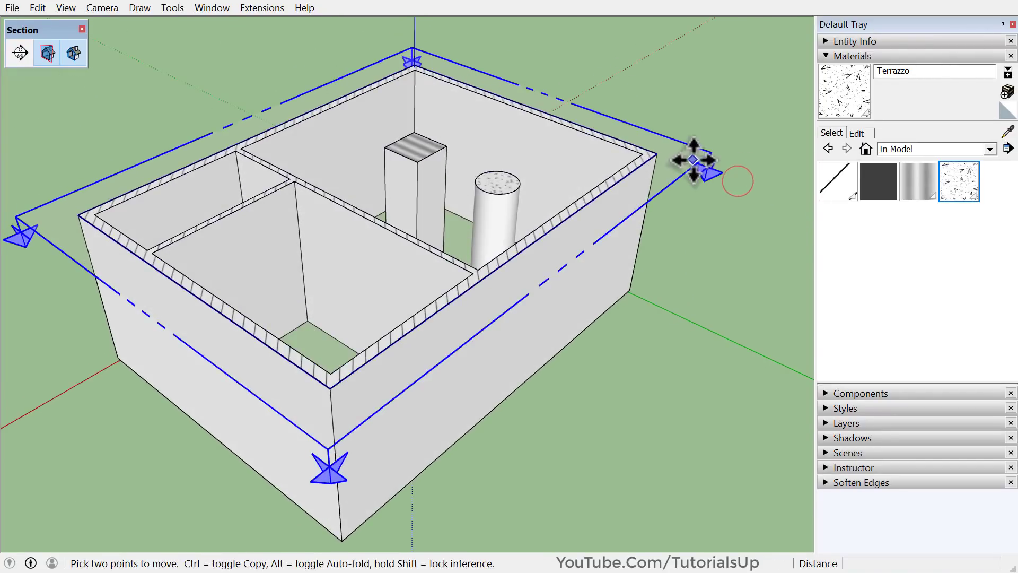
pyautogui.click(688, 153)
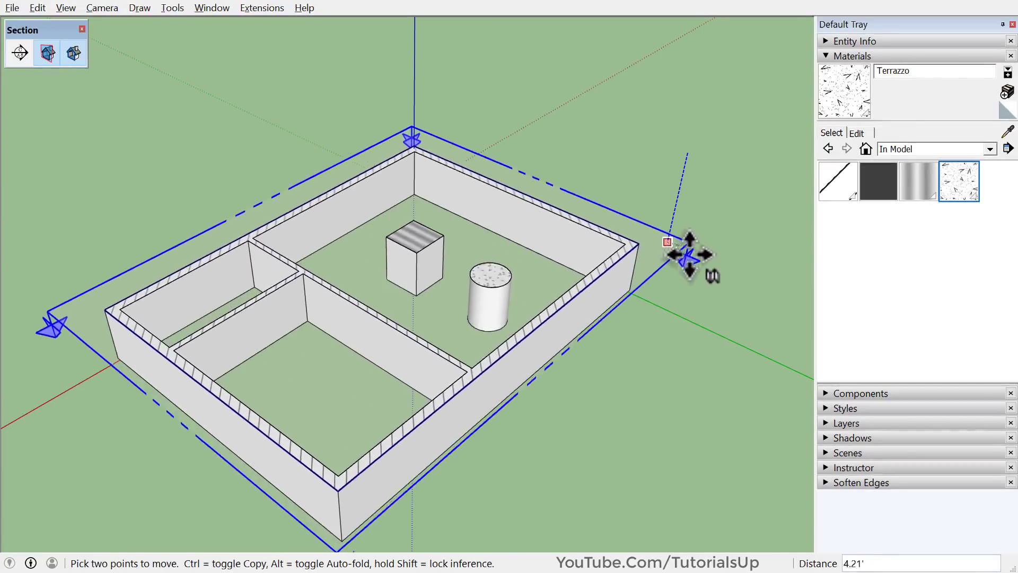
pyautogui.click(685, 257)
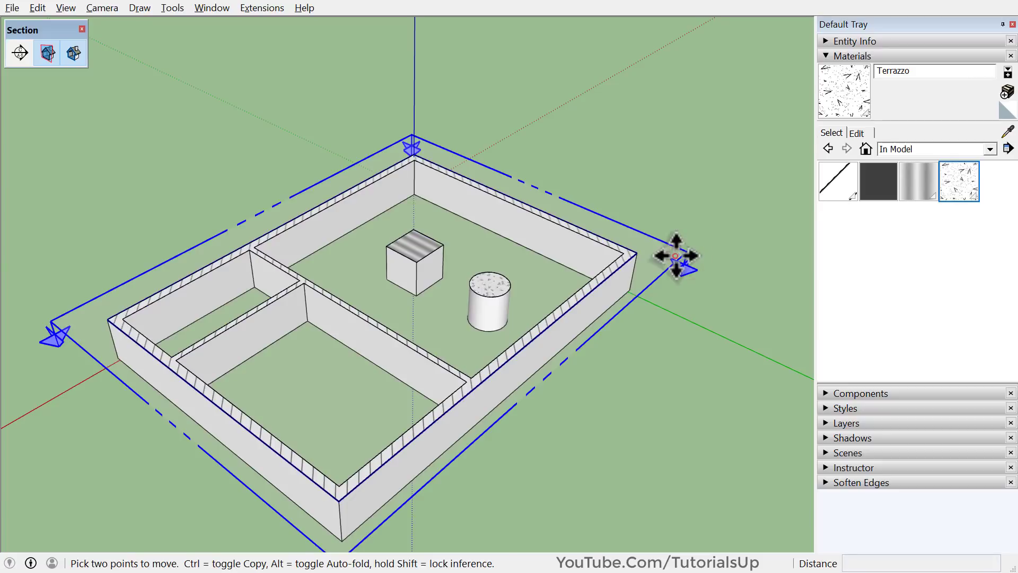
pyautogui.click(689, 159)
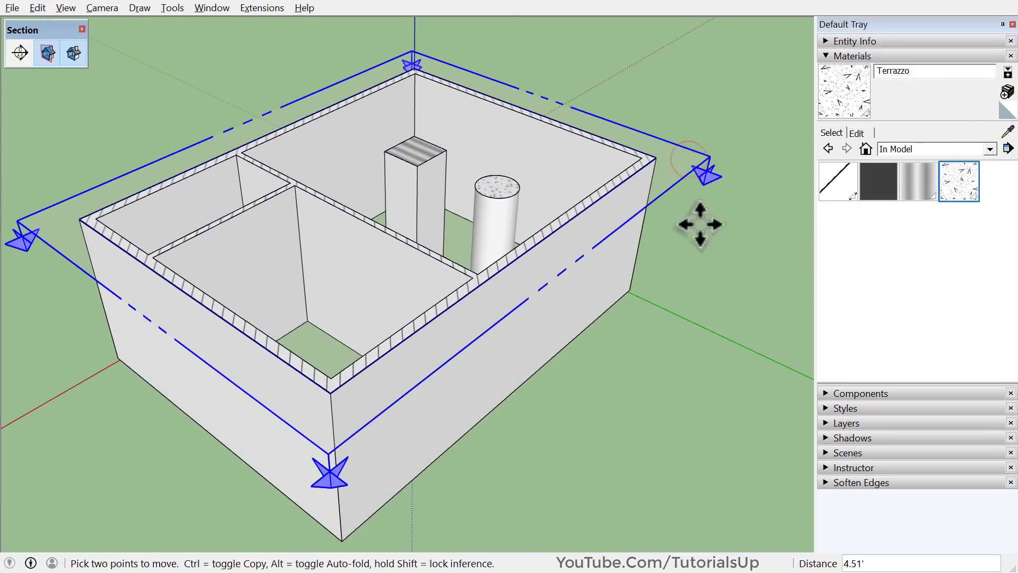
pyautogui.press('space')
pyautogui.click(699, 275)
pyautogui.click(685, 153)
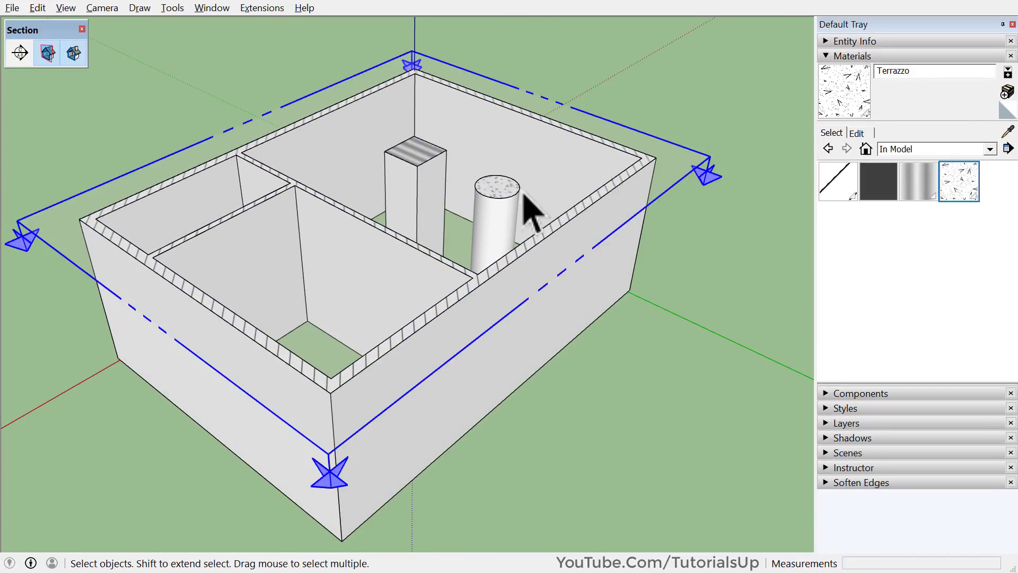
pyautogui.scroll(-2, 525, 195)
pyautogui.scroll(-2, 525, 305)
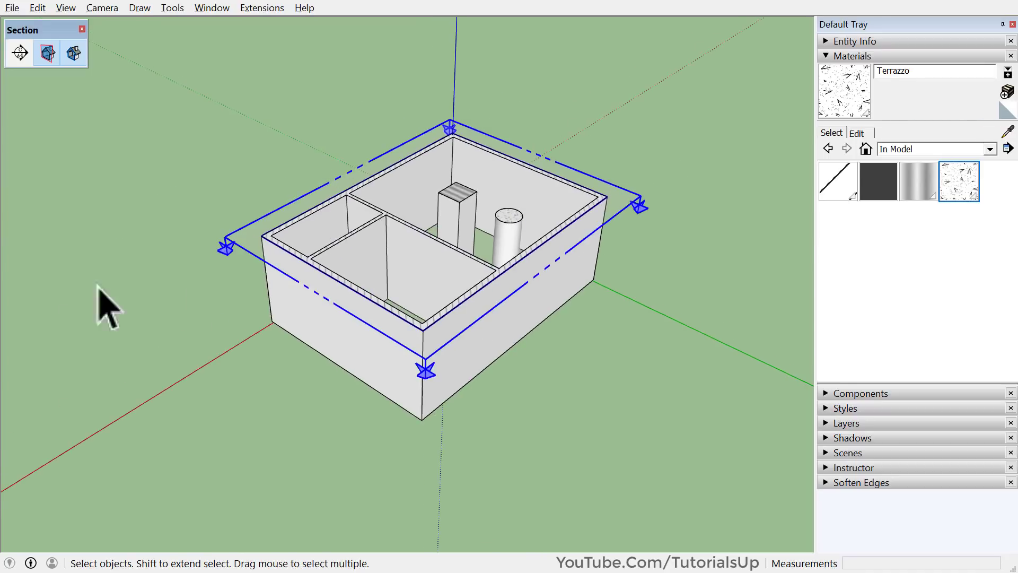
pyautogui.moveTo(485, 234)
pyautogui.mouseDown(button='middle')
pyautogui.moveTo(564, 148)
pyautogui.moveTo(588, 252)
pyautogui.mouseUp(button='middle')
pyautogui.scroll(1, 563, 148)
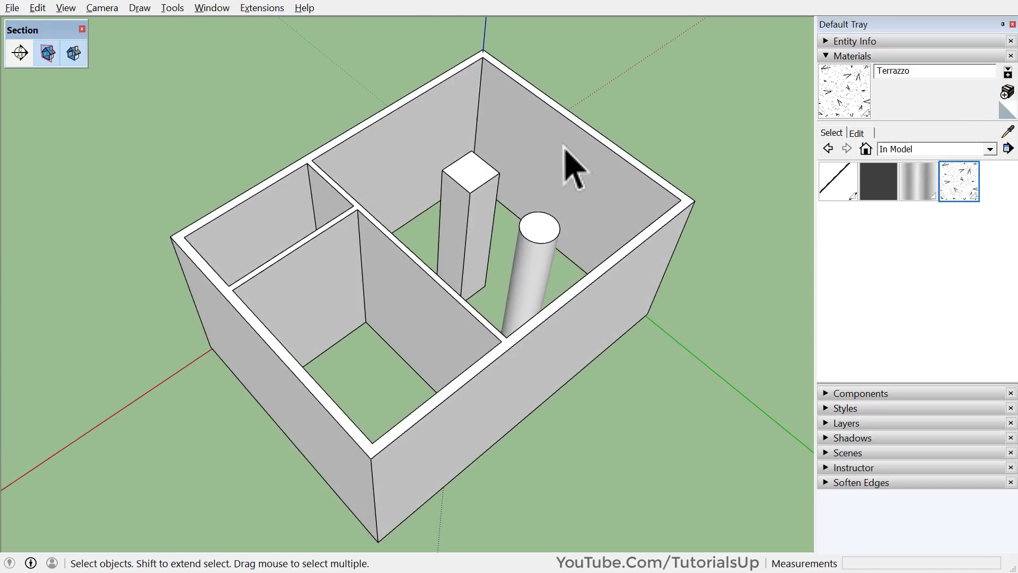
# - Place a new section plane at the pillar top and lower its cut
pyautogui.click(21, 53)
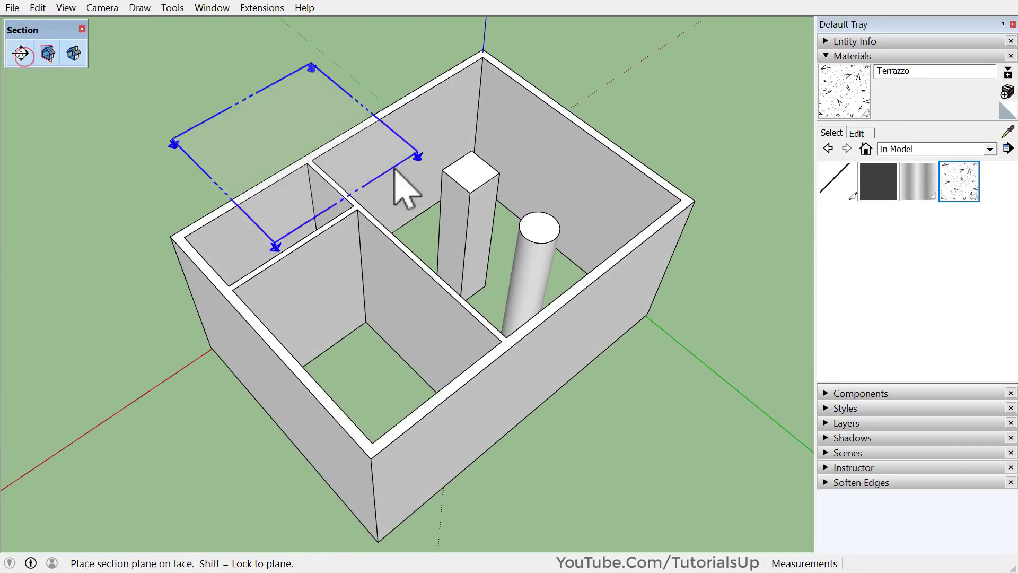
pyautogui.click(479, 172)
pyautogui.moveTo(484, 209)
pyautogui.mouseDown(button='middle')
pyautogui.moveTo(618, 181)
pyautogui.moveTo(708, 209)
pyautogui.mouseUp(button='middle')
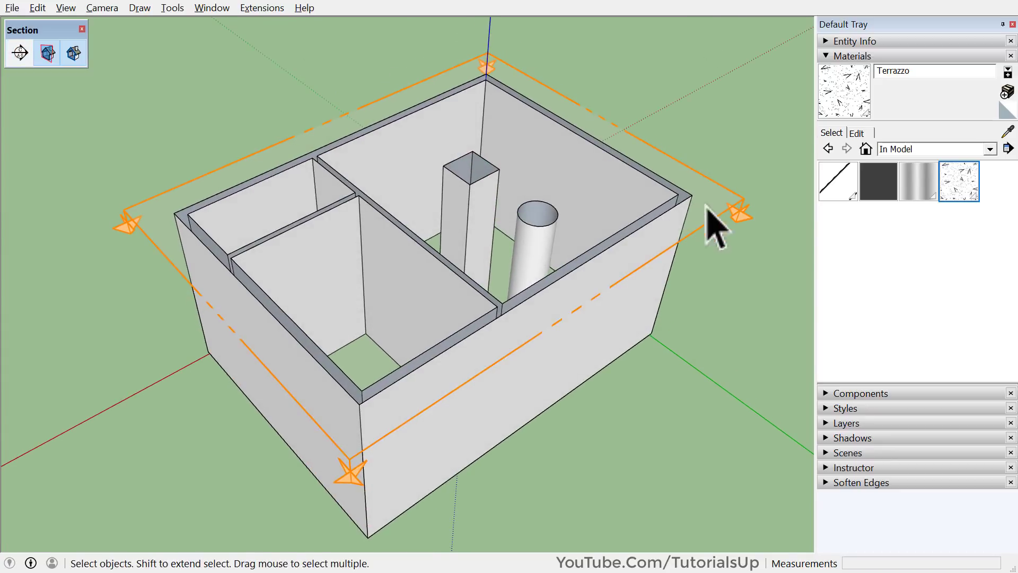
pyautogui.click(722, 197)
pyautogui.moveTo(723, 196); pyautogui.dragTo(719, 233)
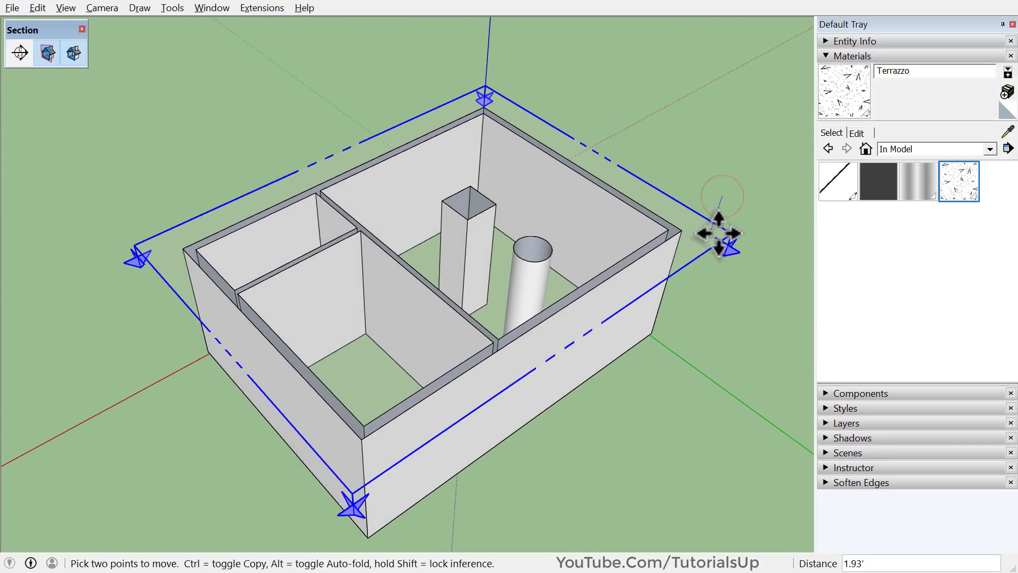
pyautogui.press('space')
# - Apply Make boundary inside with a 0.20' Pushpull distance
pyautogui.rightClick(363, 365)
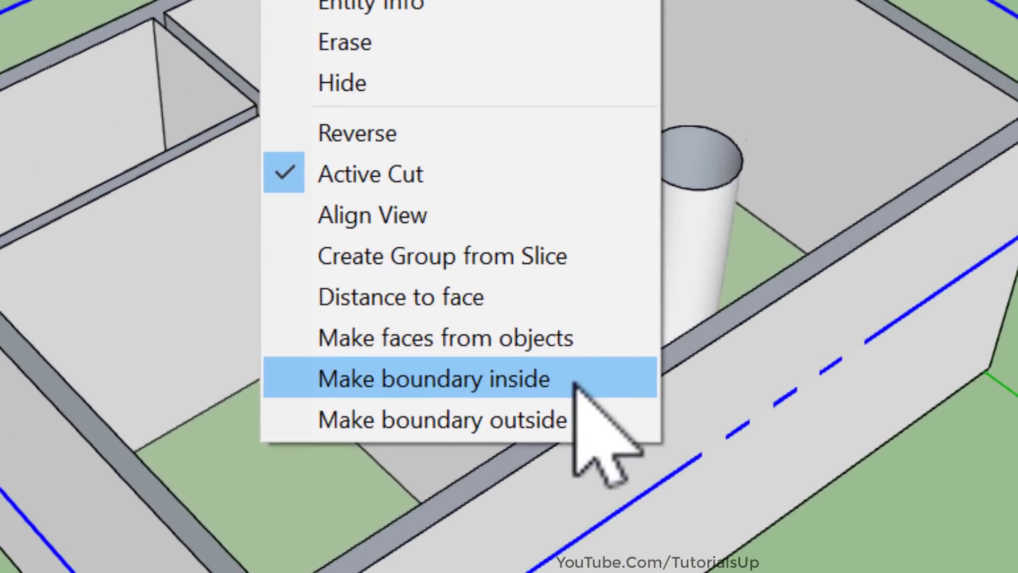
pyautogui.click(574, 381)
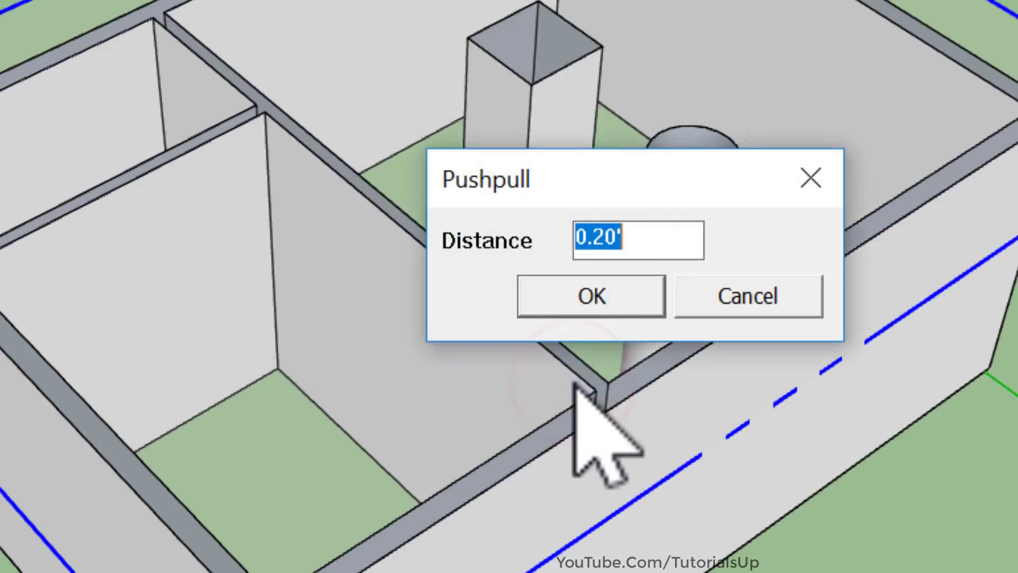
pyautogui.click(644, 240)
pyautogui.doubleClick(610, 240)
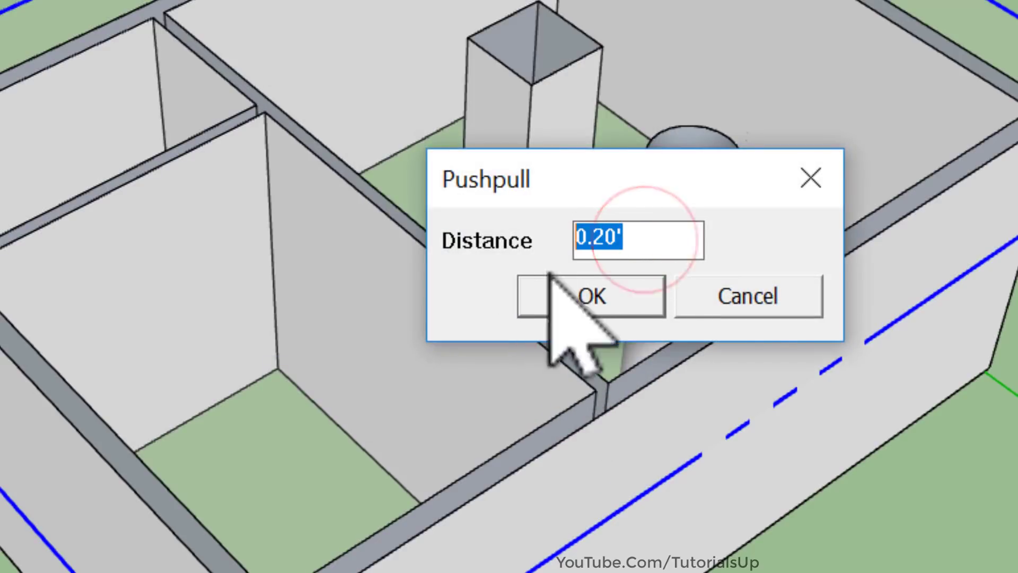
pyautogui.click(593, 293)
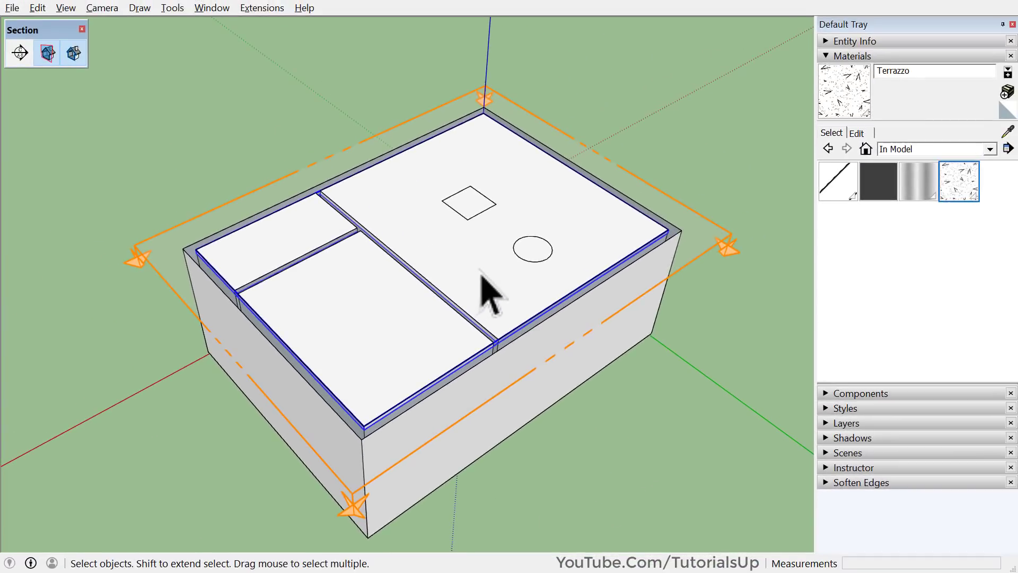
# - Orbit under the model to inspect the slab's underside
pyautogui.moveTo(578, 295)
pyautogui.mouseDown(button='middle')
pyautogui.moveTo(227, 291)
pyautogui.moveTo(591, 454)
pyautogui.mouseUp(button='middle')
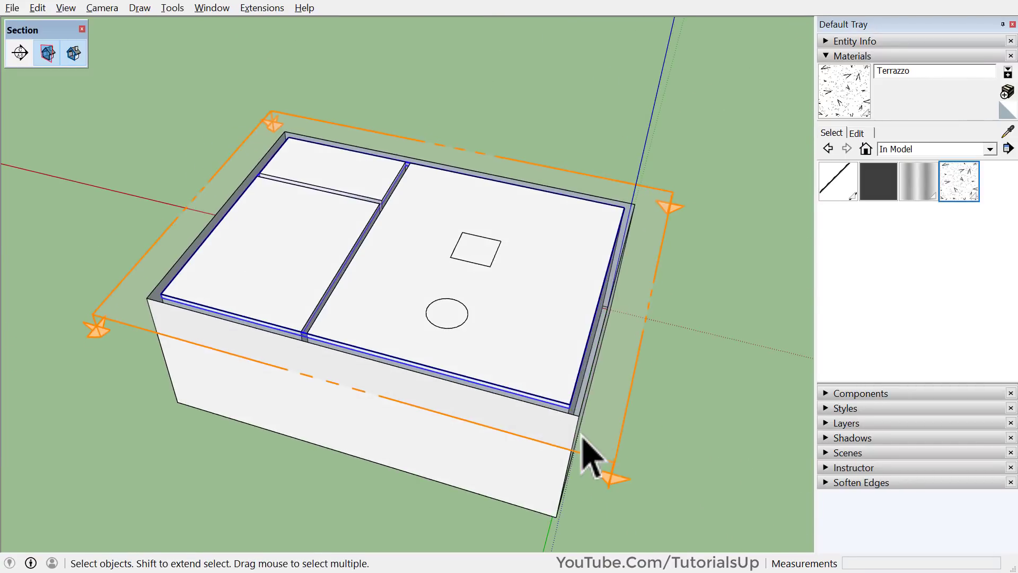
pyautogui.scroll(5, 584, 431)
pyautogui.scroll(3, 554, 345)
pyautogui.press('m')
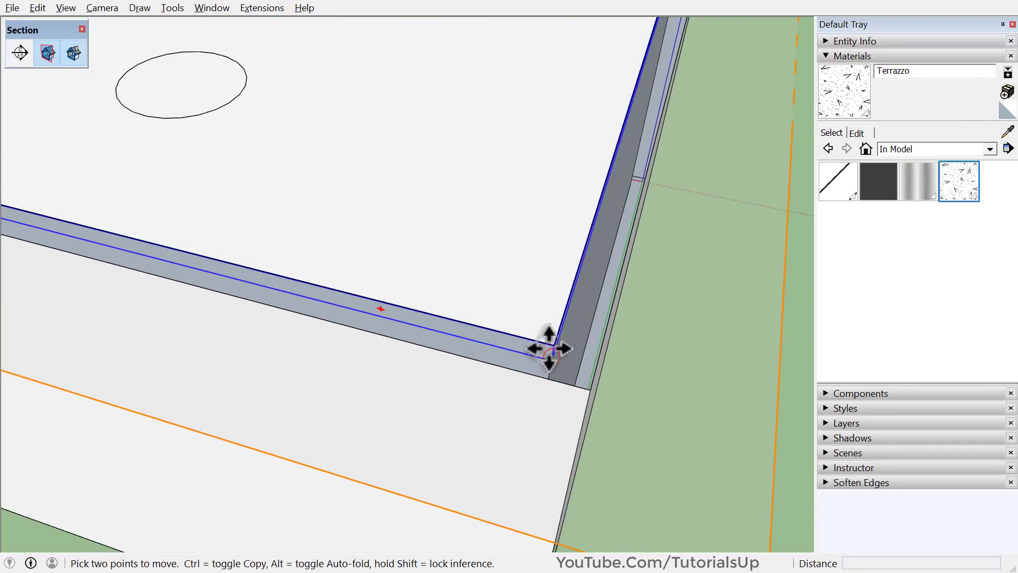
pyautogui.scroll(-10, 549, 349)
pyautogui.moveTo(547, 311); pyautogui.dragTo(541, 7, button='middle')
pyautogui.scroll(3, 491, 211)
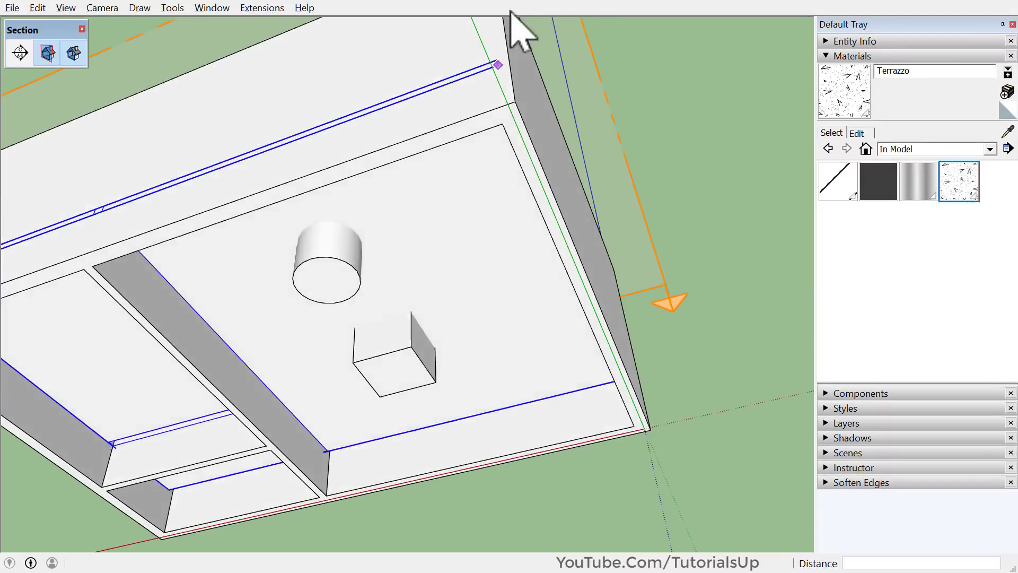
pyautogui.scroll(-3, 500, 136)
pyautogui.scroll(-2, 504, 125)
pyautogui.moveTo(504, 125)
pyautogui.mouseDown(button='middle')
pyautogui.moveTo(315, 212)
pyautogui.moveTo(518, 357)
pyautogui.moveTo(500, 216)
pyautogui.moveTo(557, 307)
pyautogui.moveTo(626, 233)
pyautogui.moveTo(557, 109)
pyautogui.moveTo(512, 289)
pyautogui.moveTo(568, 16)
pyautogui.moveTo(655, 409)
pyautogui.moveTo(329, 314)
pyautogui.moveTo(279, 262)
pyautogui.moveTo(380, 91)
pyautogui.mouseUp(button='middle')
pyautogui.press('space')
# - Select the section plane and the floors of the rooms
pyautogui.click(644, 195)
pyautogui.click(321, 293)
pyautogui.click(447, 269)
pyautogui.click(290, 274)
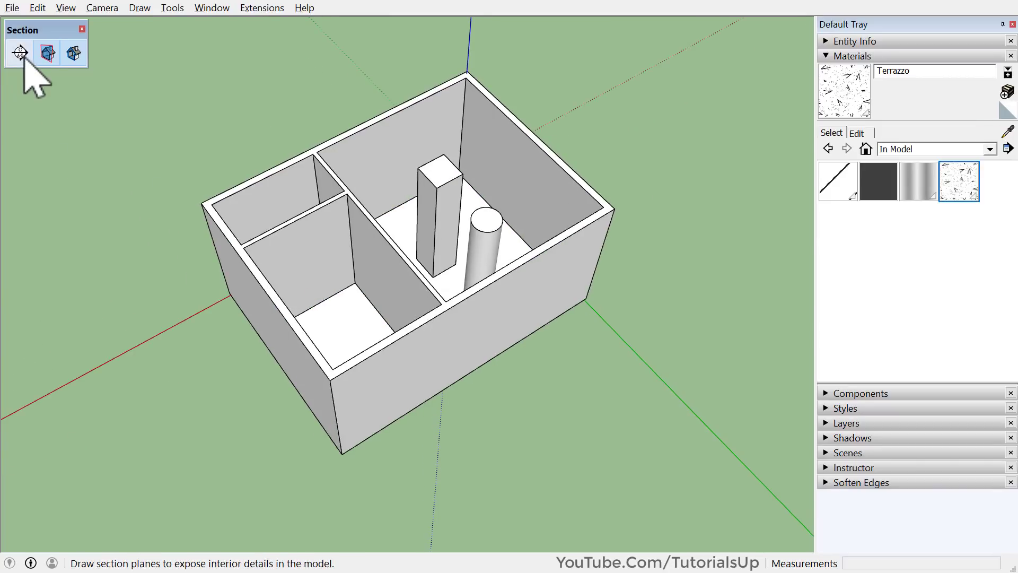
# - Cut across the box top with a horizontal section plane and make a 0.30' outside boundary slab
pyautogui.click(20, 52)
pyautogui.click(437, 177)
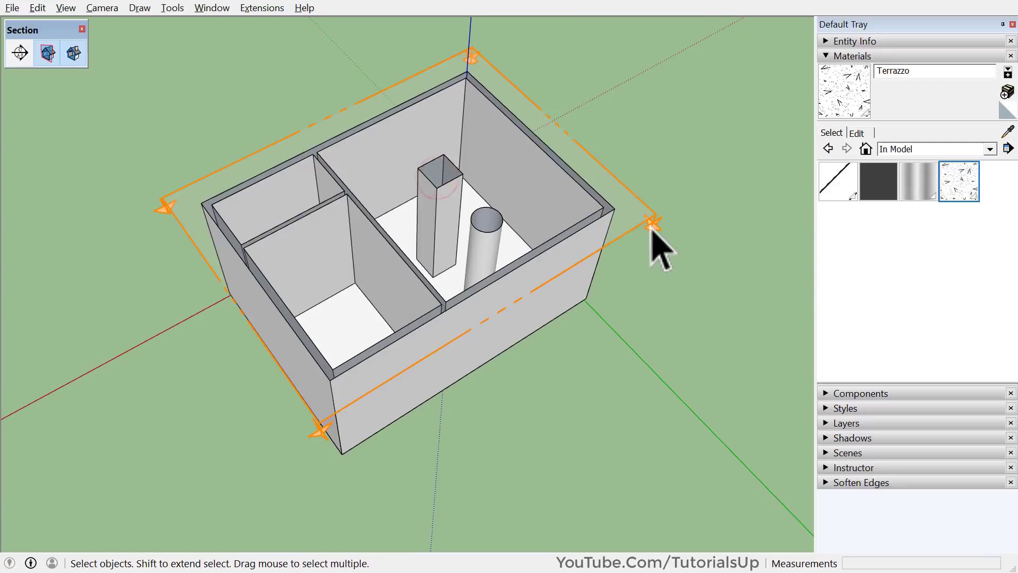
pyautogui.click(651, 221)
pyautogui.moveTo(631, 218)
pyautogui.mouseDown(button='middle')
pyautogui.moveTo(636, 164)
pyautogui.moveTo(646, 165)
pyautogui.moveTo(639, 178)
pyautogui.mouseUp(button='middle')
pyautogui.click(639, 178)
pyautogui.press('Escape')
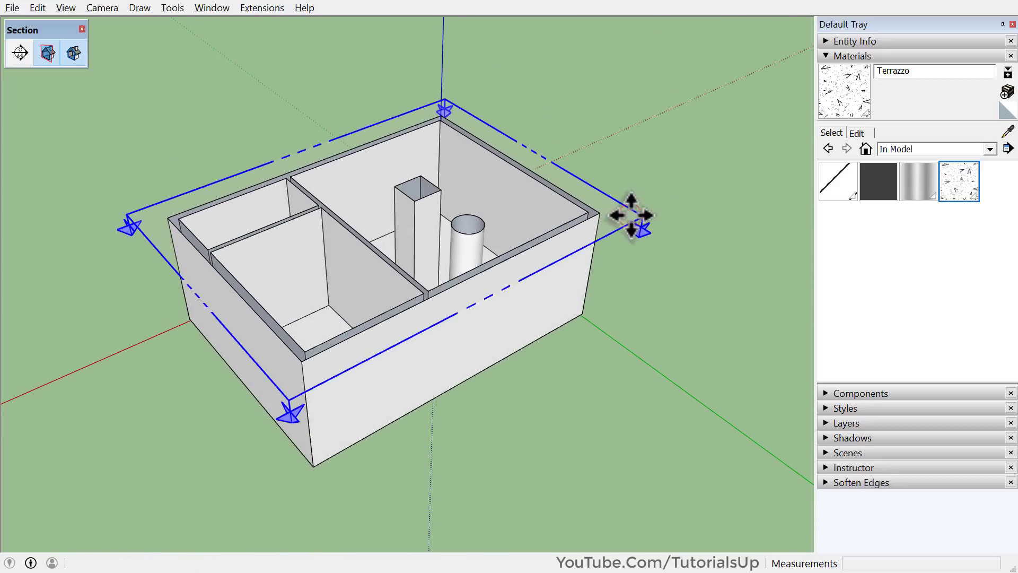
pyautogui.rightClick(631, 212)
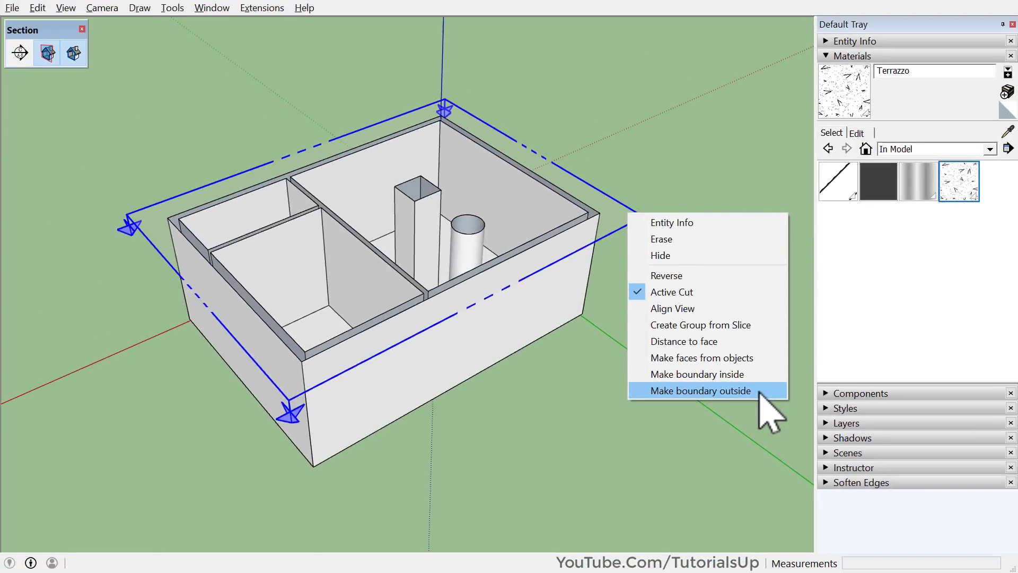
pyautogui.click(759, 391)
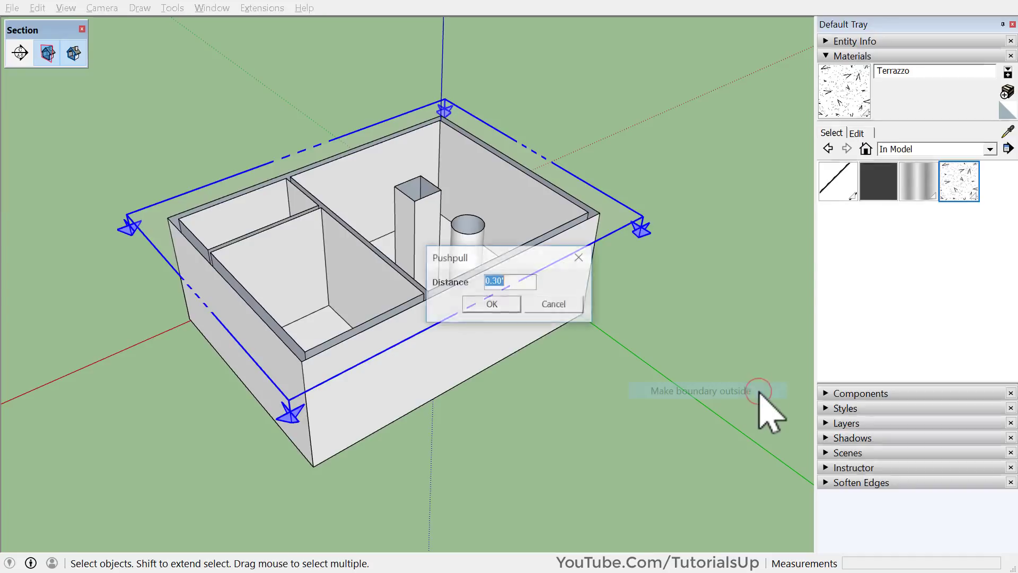
pyautogui.click(511, 306)
# - Move the new lid slab beside the box and orbit to view its underside
pyautogui.press('m')
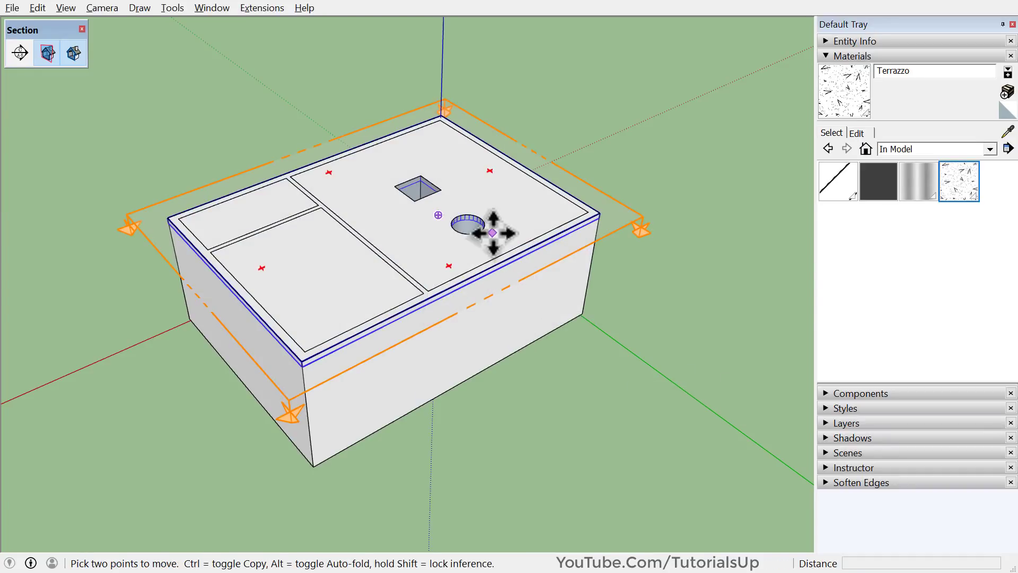
pyautogui.press('space')
pyautogui.click(528, 212)
pyautogui.press('m')
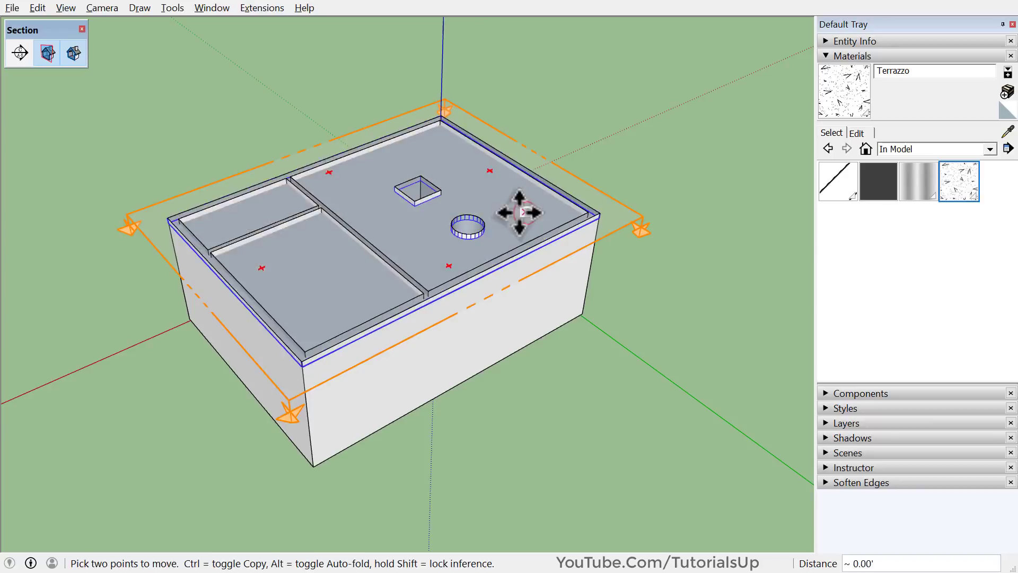
pyautogui.click(518, 211)
pyautogui.scroll(-2, 477, 249)
pyautogui.click(278, 320)
pyautogui.scroll(2, 238, 357)
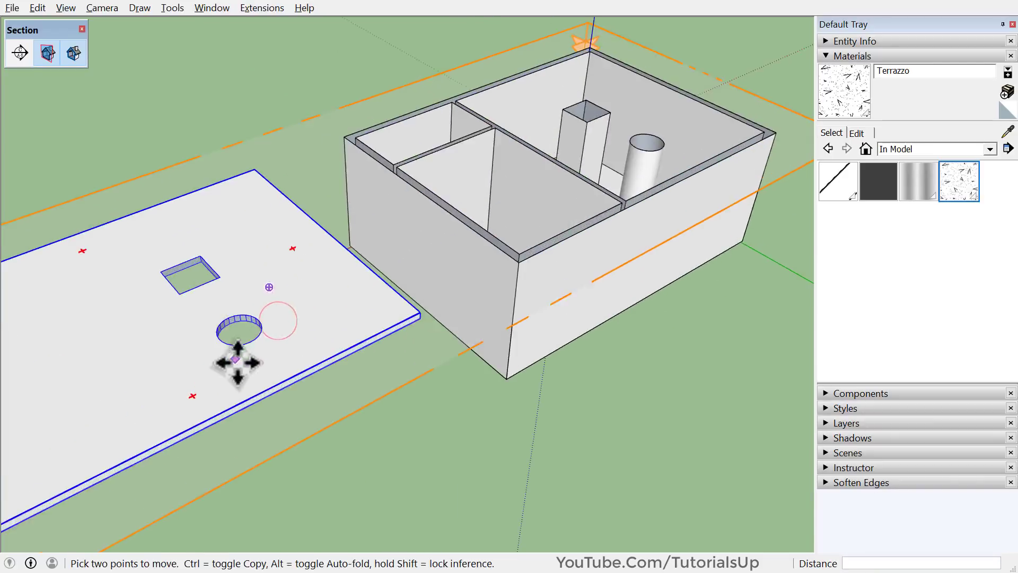
pyautogui.moveTo(239, 357); pyautogui.dragTo(811, 58, button='middle')
pyautogui.moveTo(652, 16)
pyautogui.keyDown('shift'); pyautogui.mouseDown()
pyautogui.moveTo(466, 251)
pyautogui.moveTo(425, 235)
pyautogui.moveTo(571, 73)
pyautogui.moveTo(554, 183)
pyautogui.moveTo(568, 250)
pyautogui.mouseUp(); pyautogui.keyUp('shift')
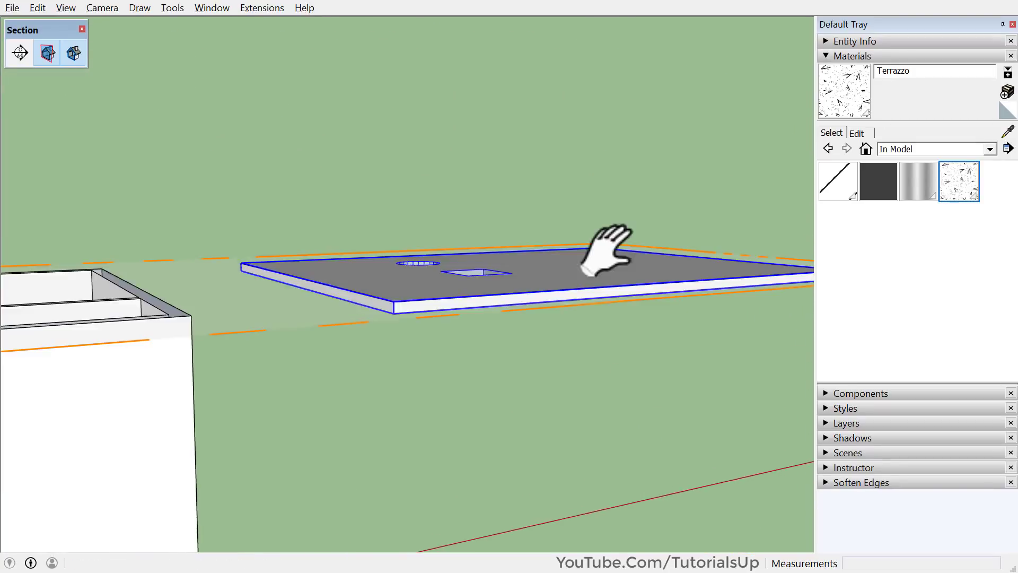
pyautogui.scroll(-5, 489, 227)
pyautogui.press('space')
pyautogui.click(470, 295)
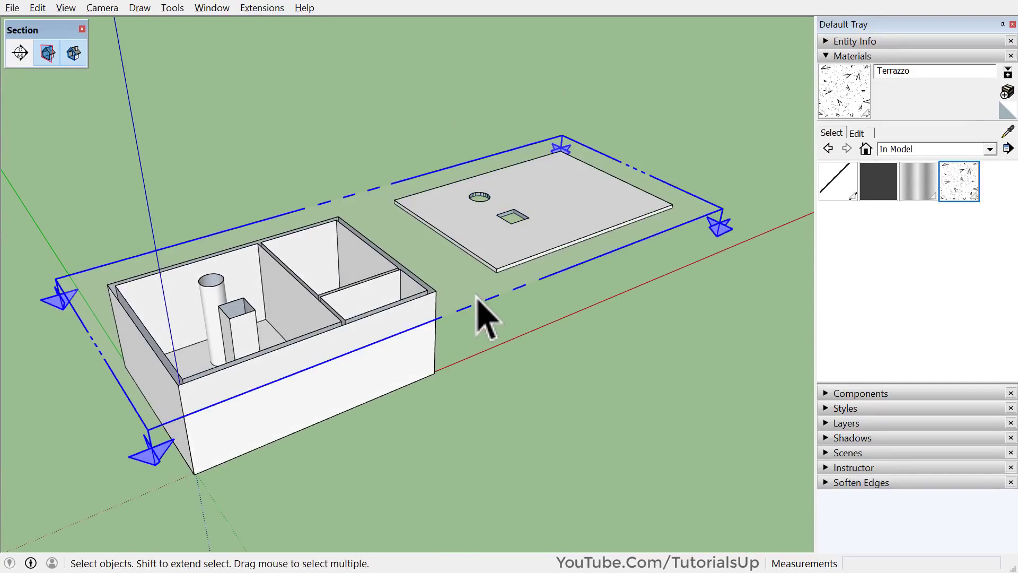
# - Swap the horizontal cut for a vertical section plane 4.83' into the box, then make faces from objects
pyautogui.press('Delete')
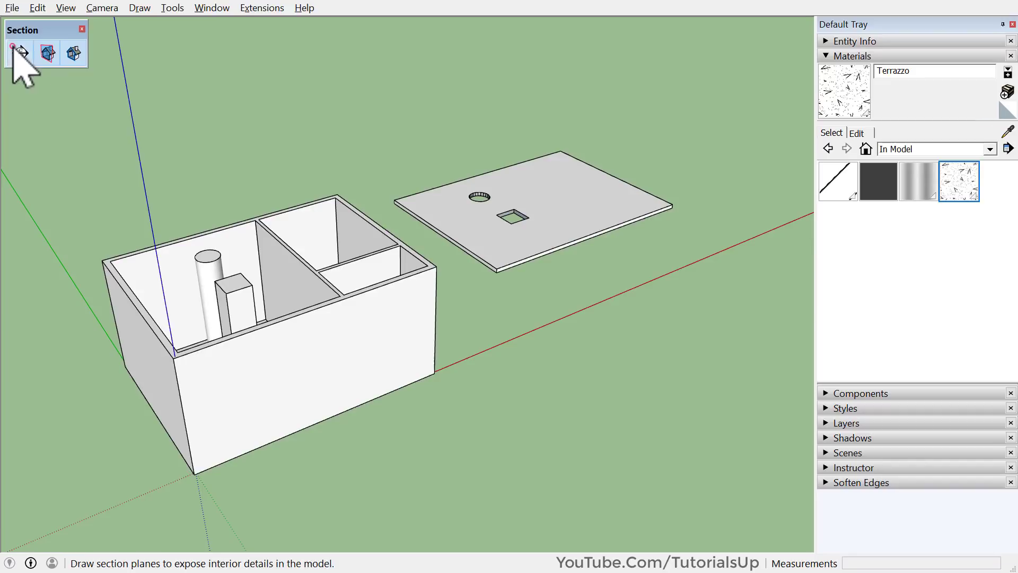
pyautogui.click(20, 53)
pyautogui.click(432, 354)
pyautogui.click(517, 352)
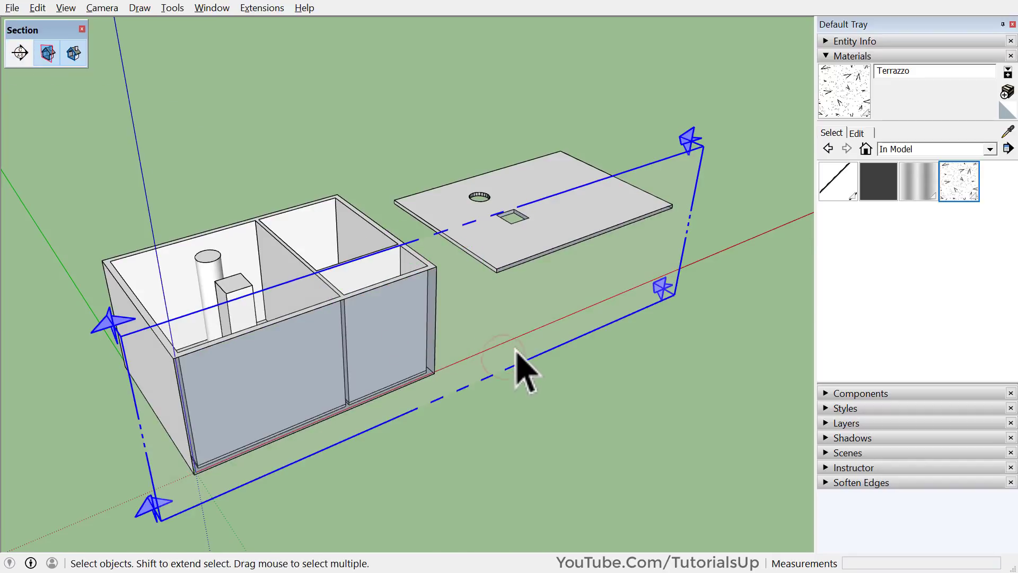
pyautogui.press('m')
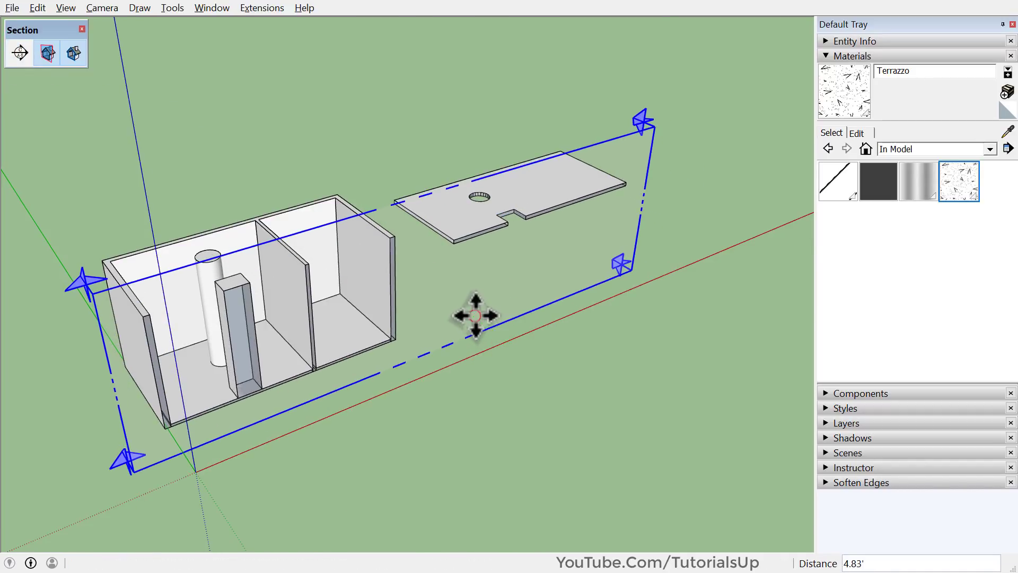
pyautogui.click(476, 315)
pyautogui.press('space')
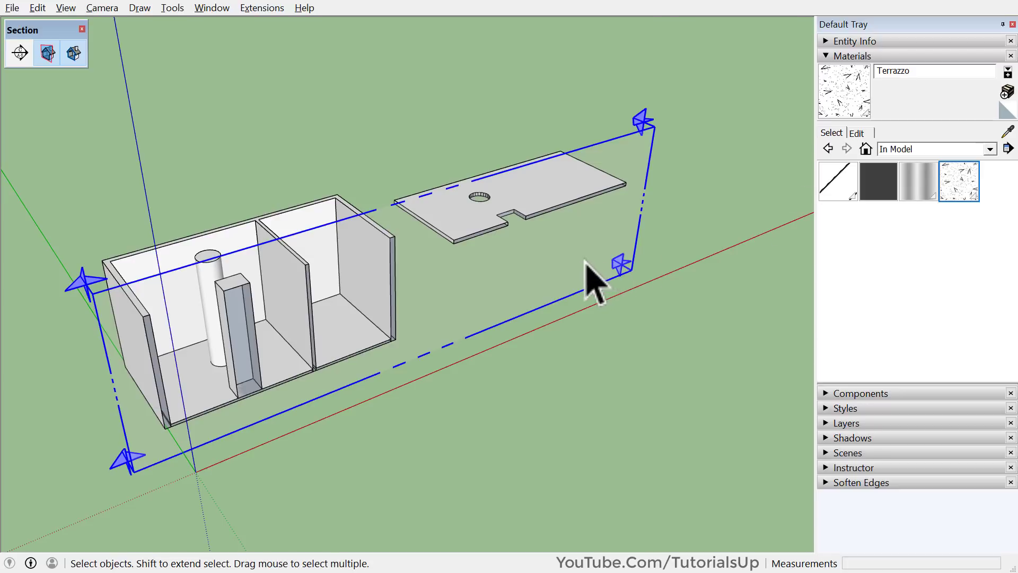
pyautogui.rightClick(585, 261)
pyautogui.click(716, 405)
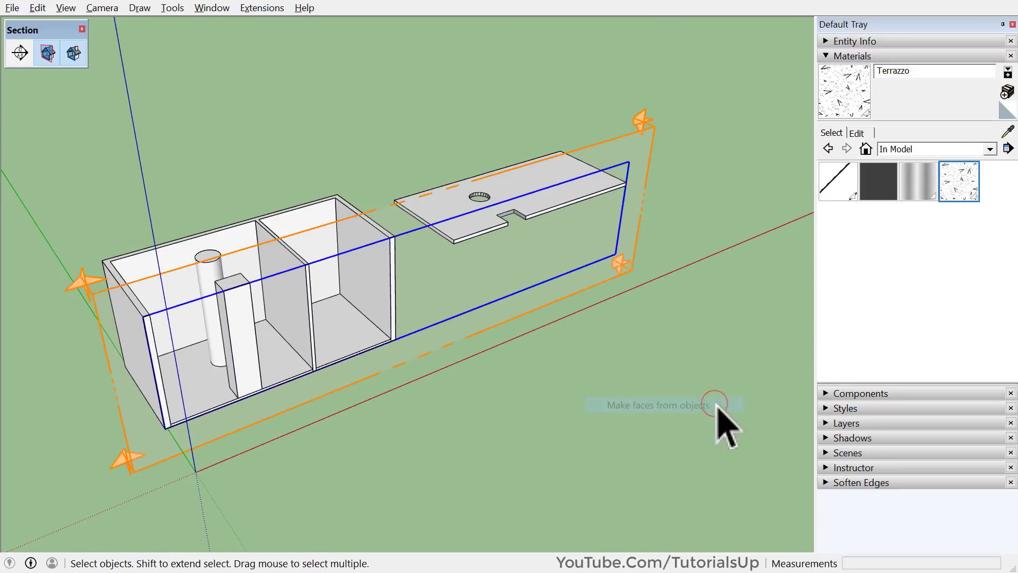
# - Apply the hatched Brick Common Face material to the cut faces and recolour its hatch yellow
pyautogui.click(837, 183)
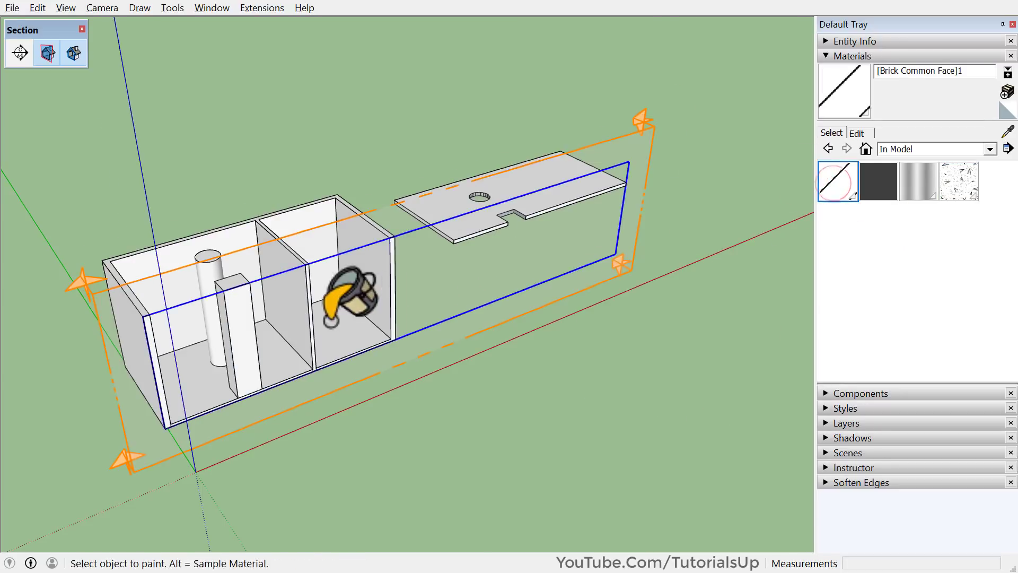
pyautogui.scroll(4, 318, 297)
pyautogui.scroll(3, 414, 310)
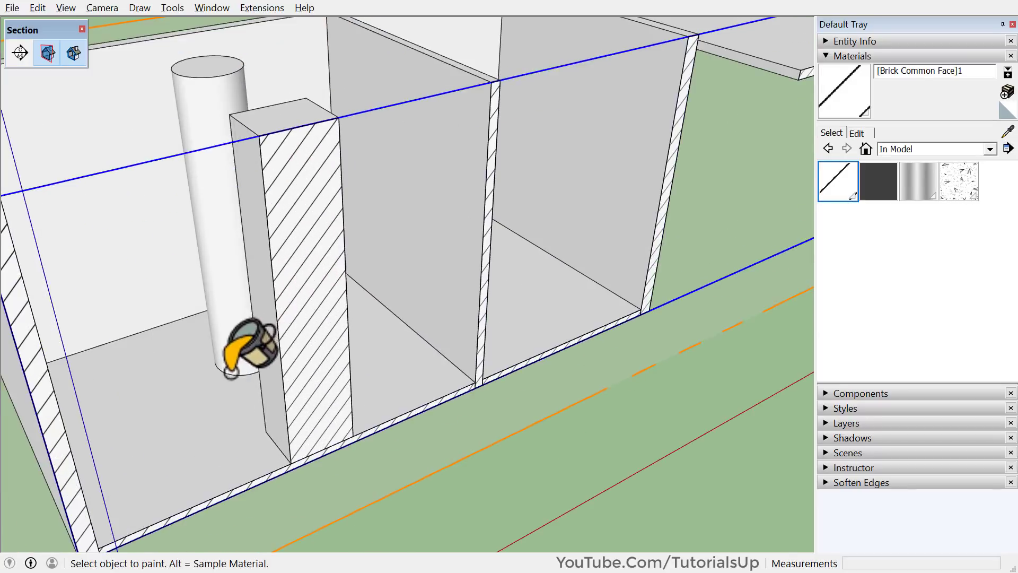
pyautogui.click(856, 133)
pyautogui.moveTo(847, 200)
pyautogui.mouseDown()
pyautogui.moveTo(833, 207)
pyautogui.moveTo(843, 209)
pyautogui.moveTo(854, 186)
pyautogui.mouseUp()
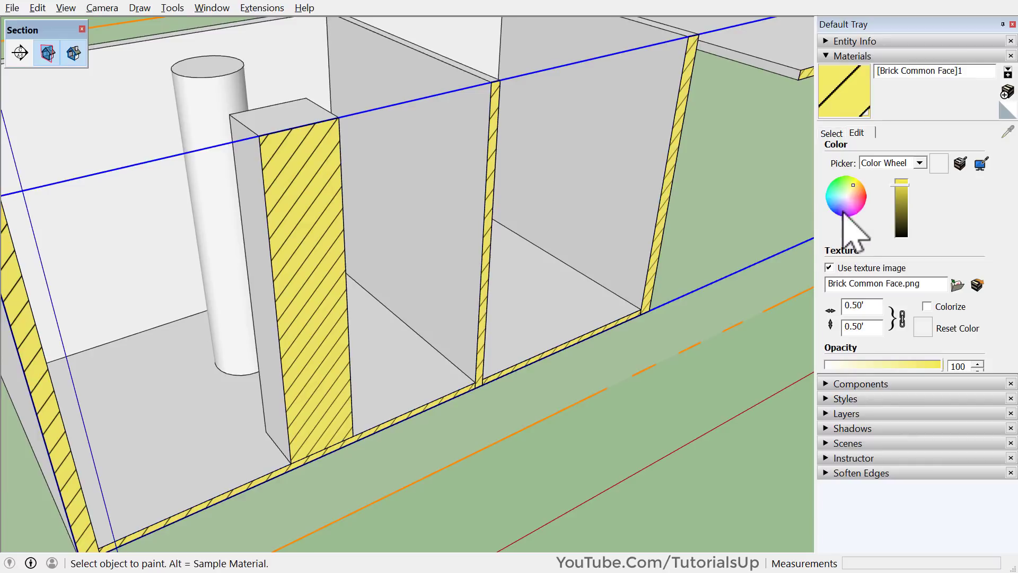
pyautogui.scroll(-2, 280, 344)
# - Paint the pillar's cut face with Terrazzo, leaving the other cut faces yellow-hatched
pyautogui.press('space')
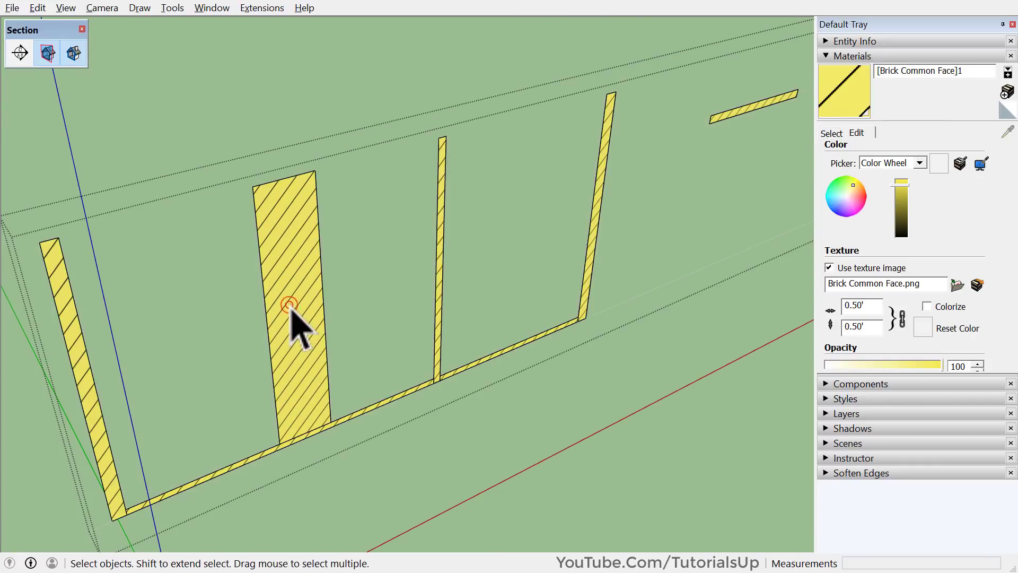
pyautogui.click(291, 316)
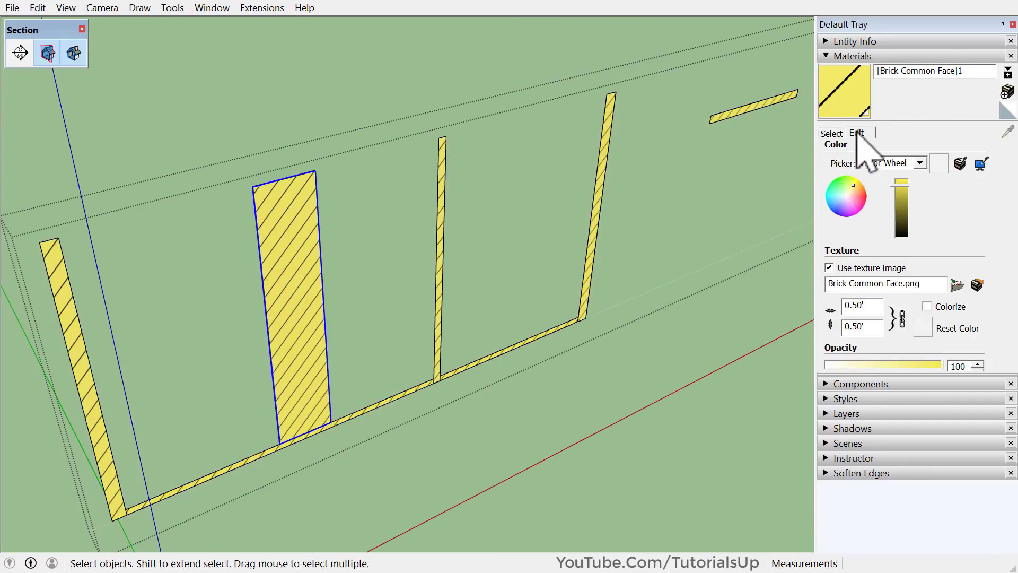
pyautogui.click(832, 133)
pyautogui.click(959, 181)
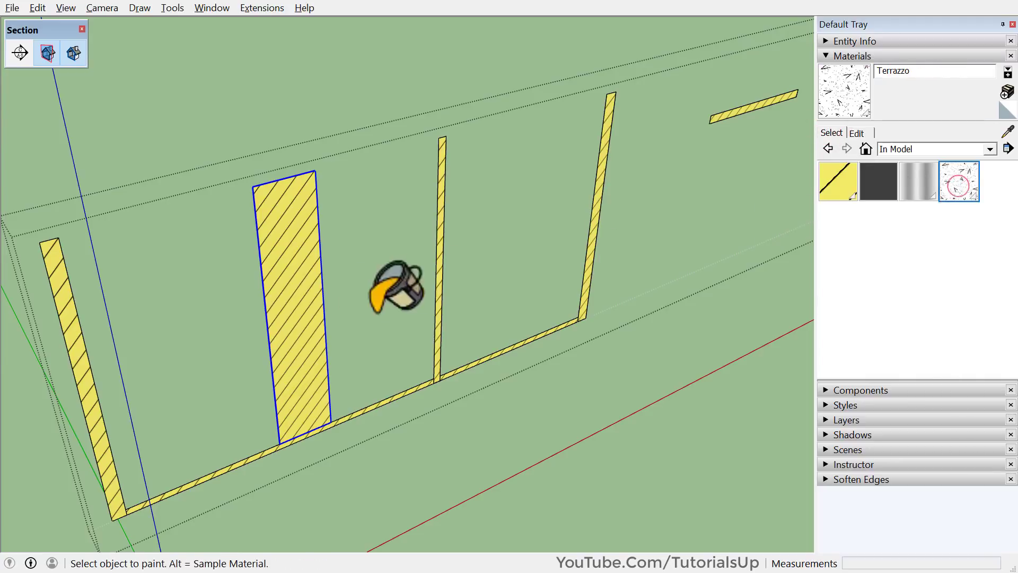
pyautogui.click(313, 303)
pyautogui.press('space')
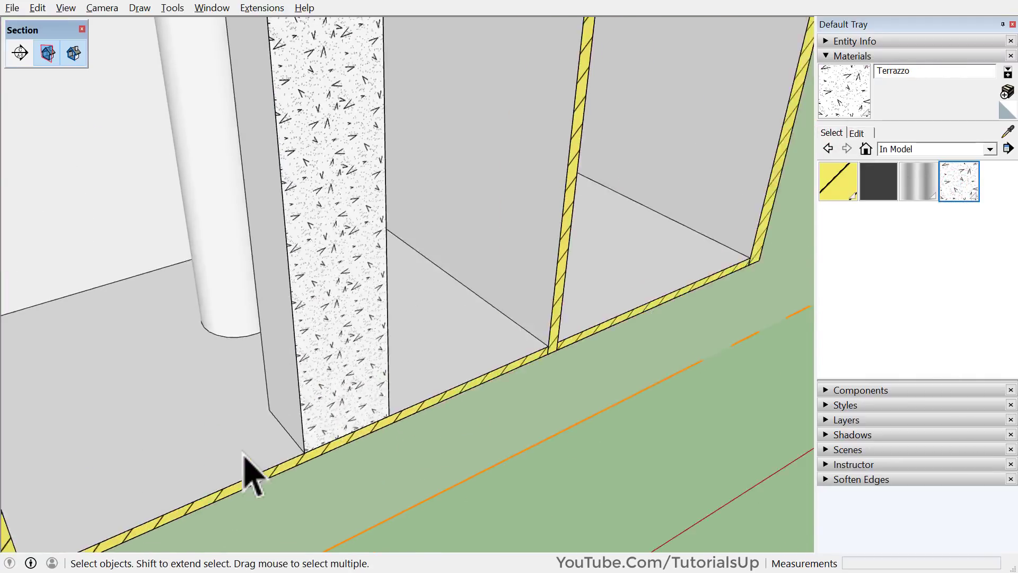